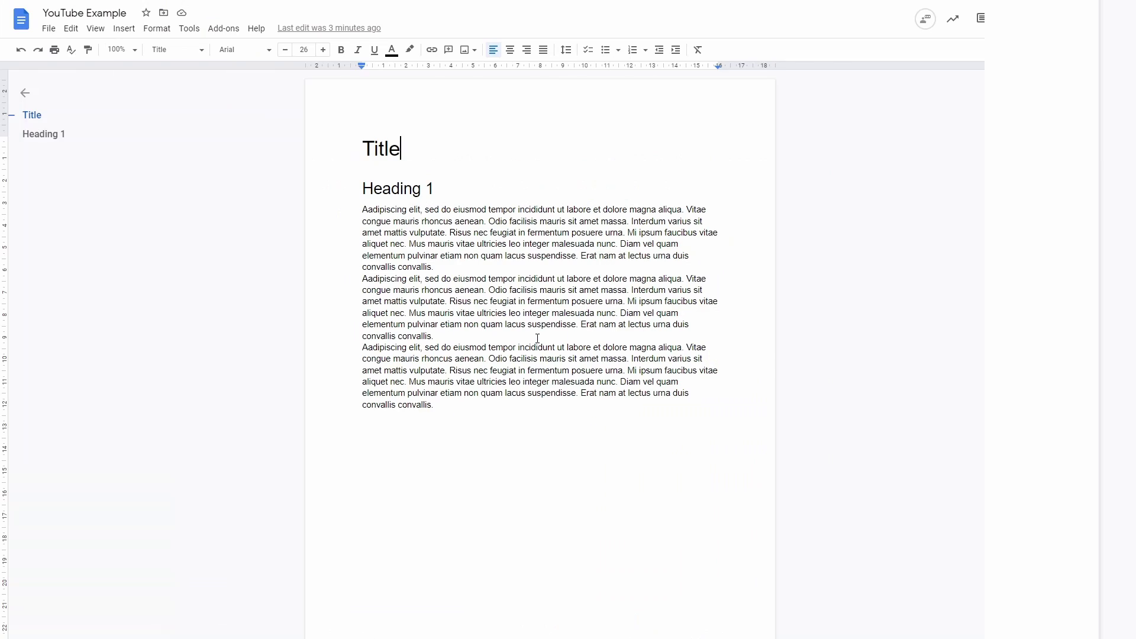
Step: Add an empty, centre-aligned paragraph after the second paragraph
{"action": "left_click", "coordinate": [537, 338]}
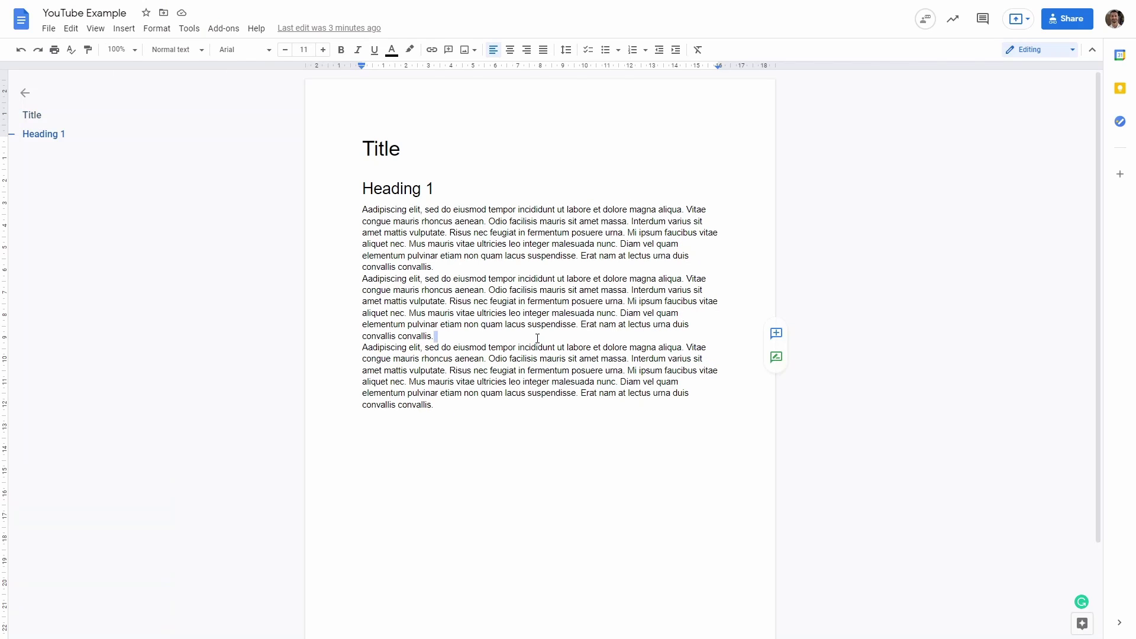
{"action": "left_click", "coordinate": [537, 338]}
{"action": "key", "text": "Return"}
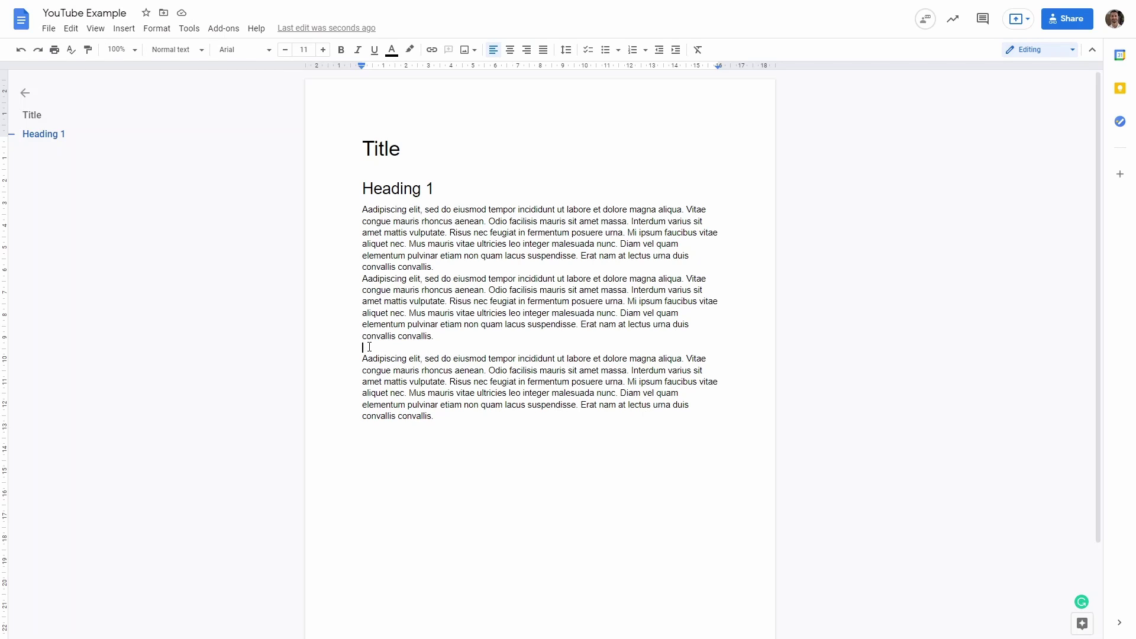
{"action": "left_click", "coordinate": [513, 54]}
{"action": "left_click", "coordinate": [125, 29]}
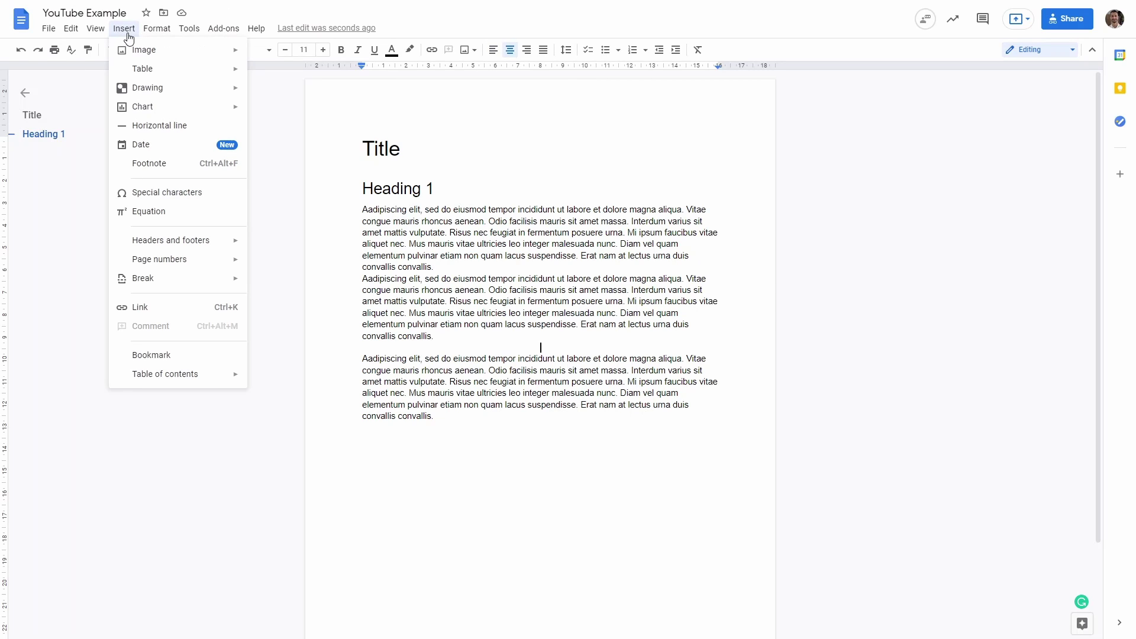
Step: Upload the mountain image from the computer into the new line between paragraphs two and three
{"action": "mouse_move", "coordinate": [128, 52]}
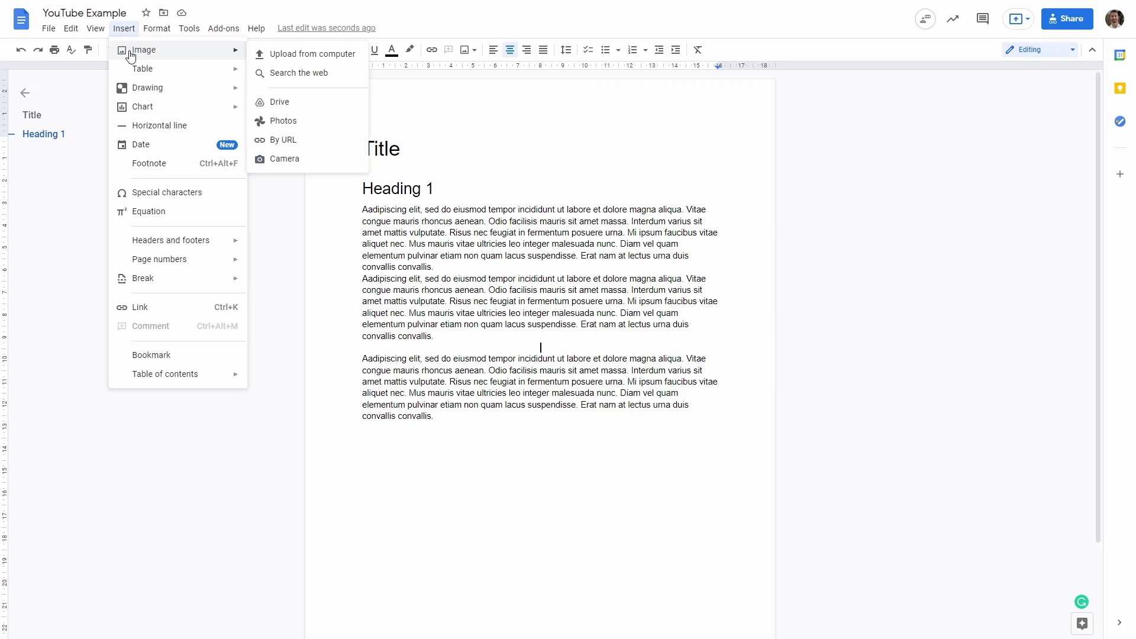
{"action": "left_click", "coordinate": [276, 58]}
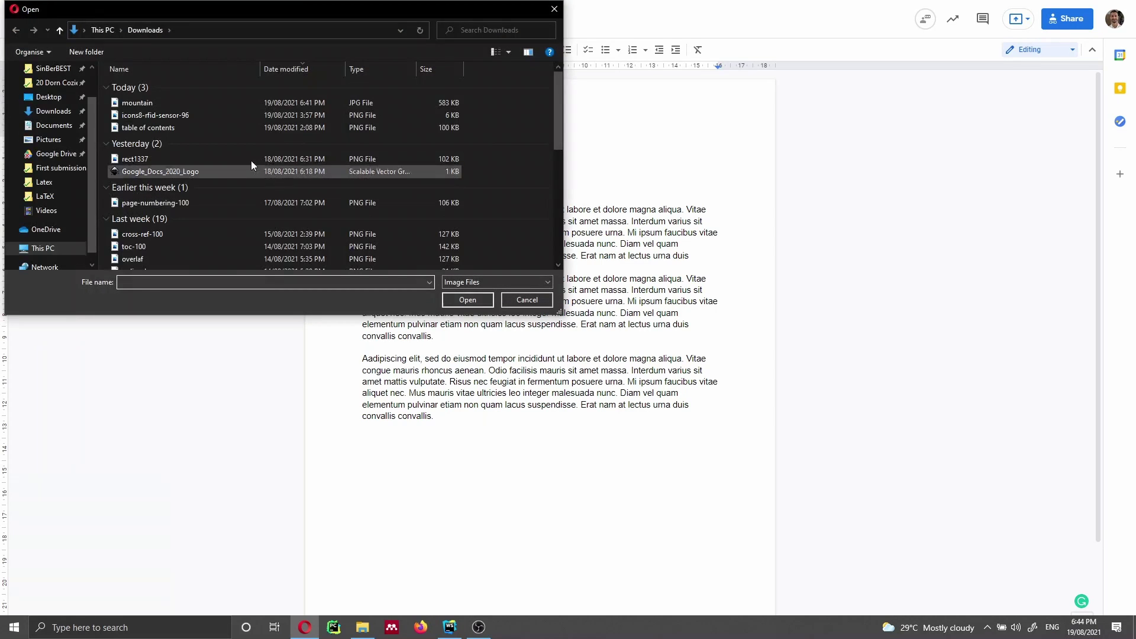
{"action": "left_click", "coordinate": [168, 102]}
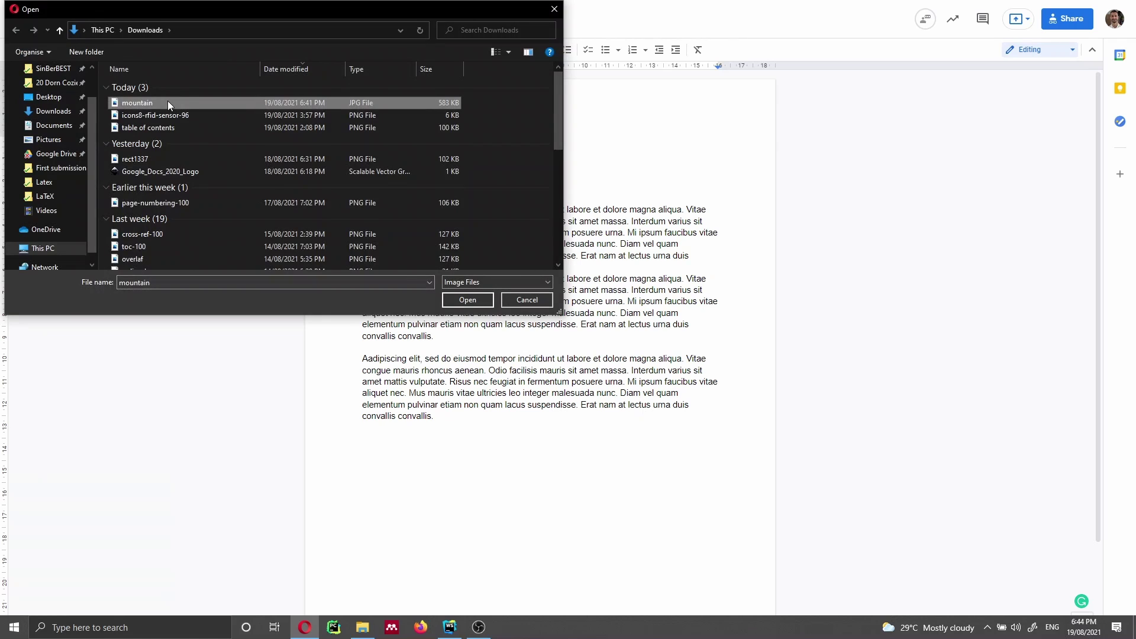
{"action": "left_click", "coordinate": [469, 302]}
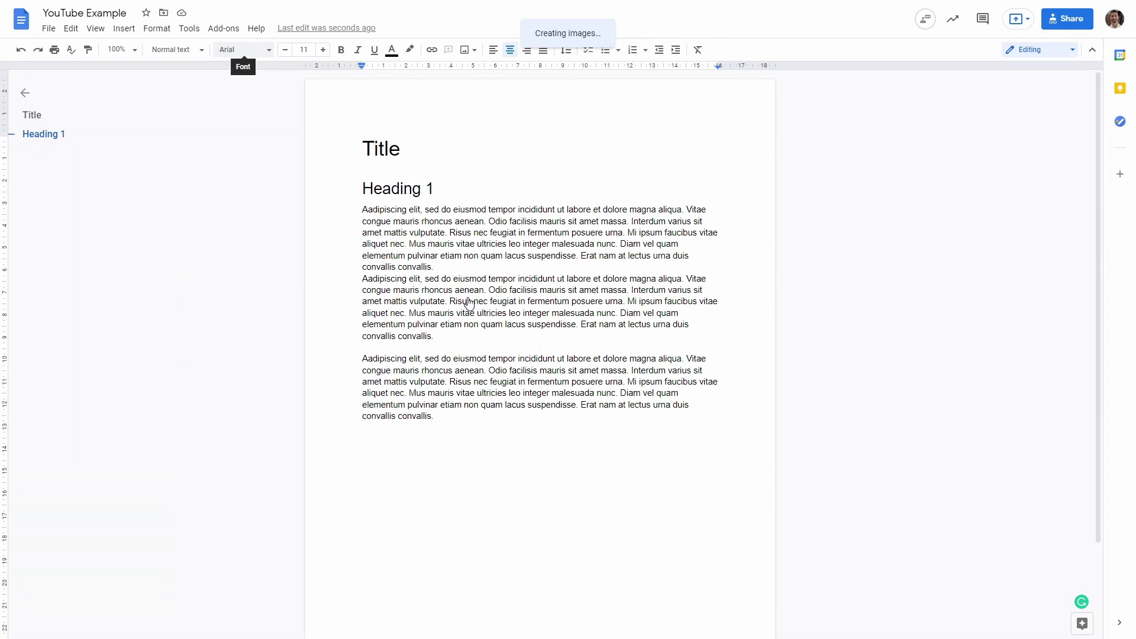
{"action": "left_click", "coordinate": [538, 497]}
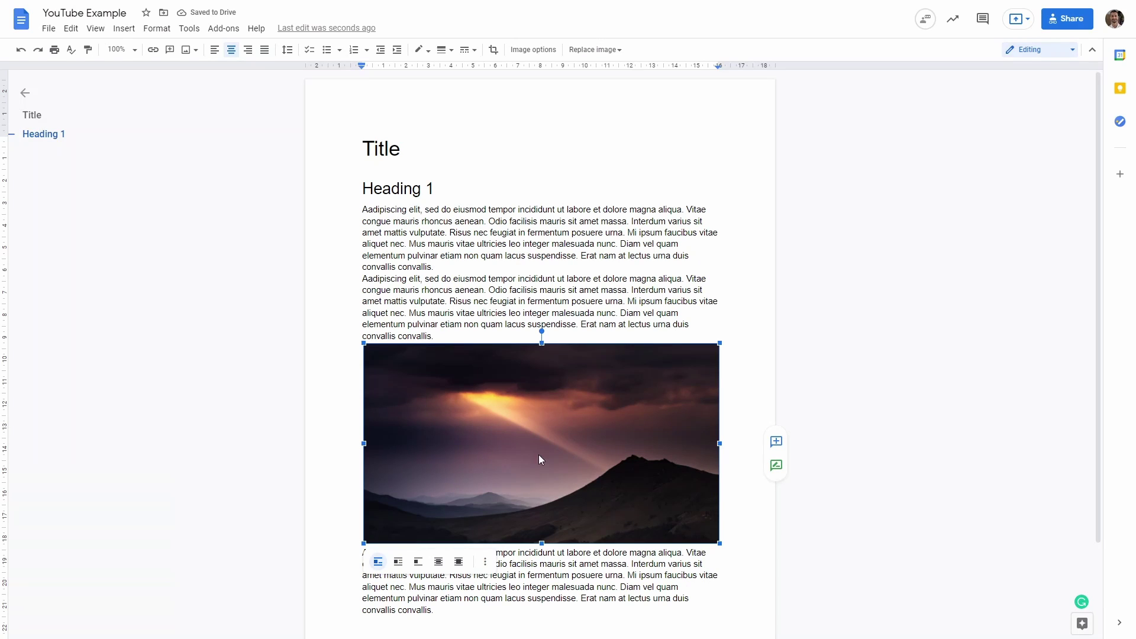
Step: Crop a strip off the top of the mountain image and shrink it to a smaller size
{"action": "left_click", "coordinate": [493, 49]}
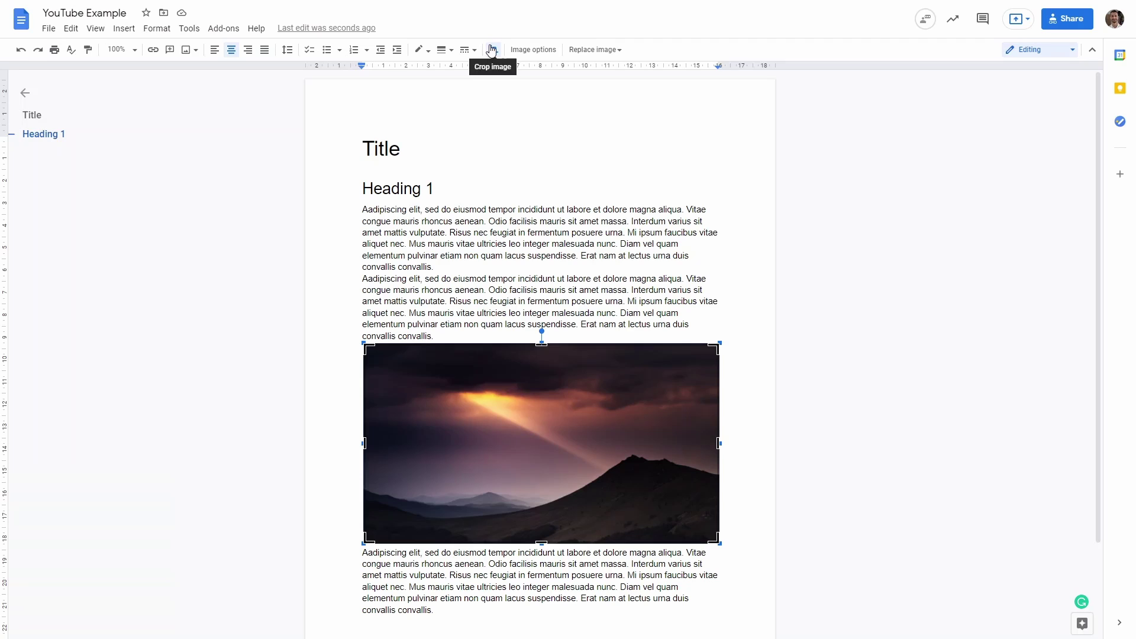
{"action": "left_click_drag", "start_coordinate": [547, 344], "coordinate": [548, 367]}
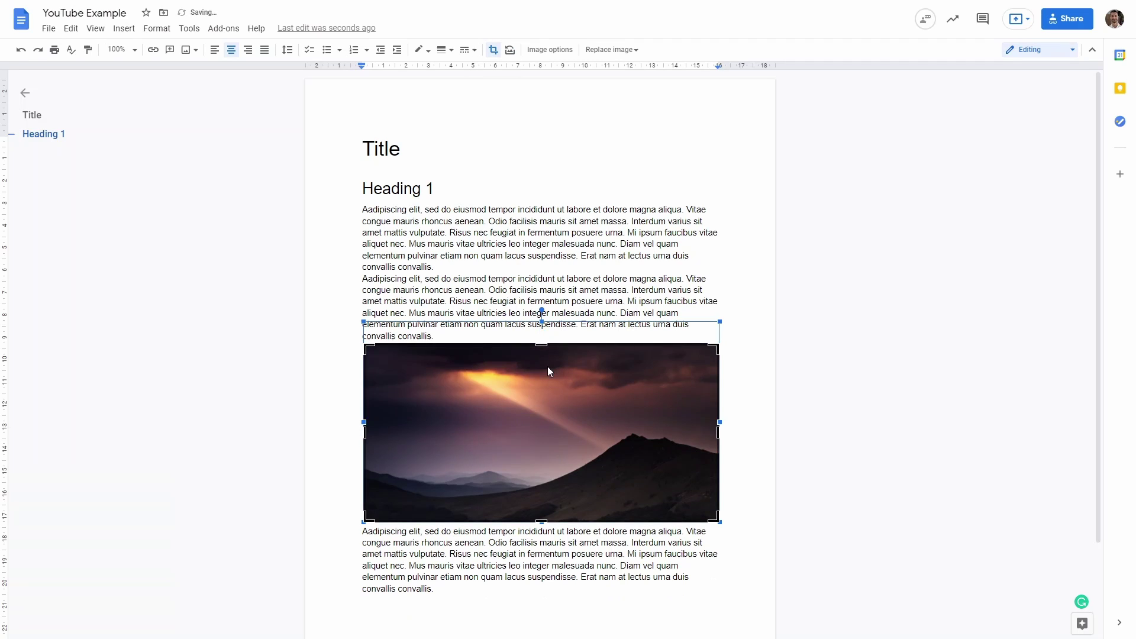
{"action": "key", "text": "Escape"}
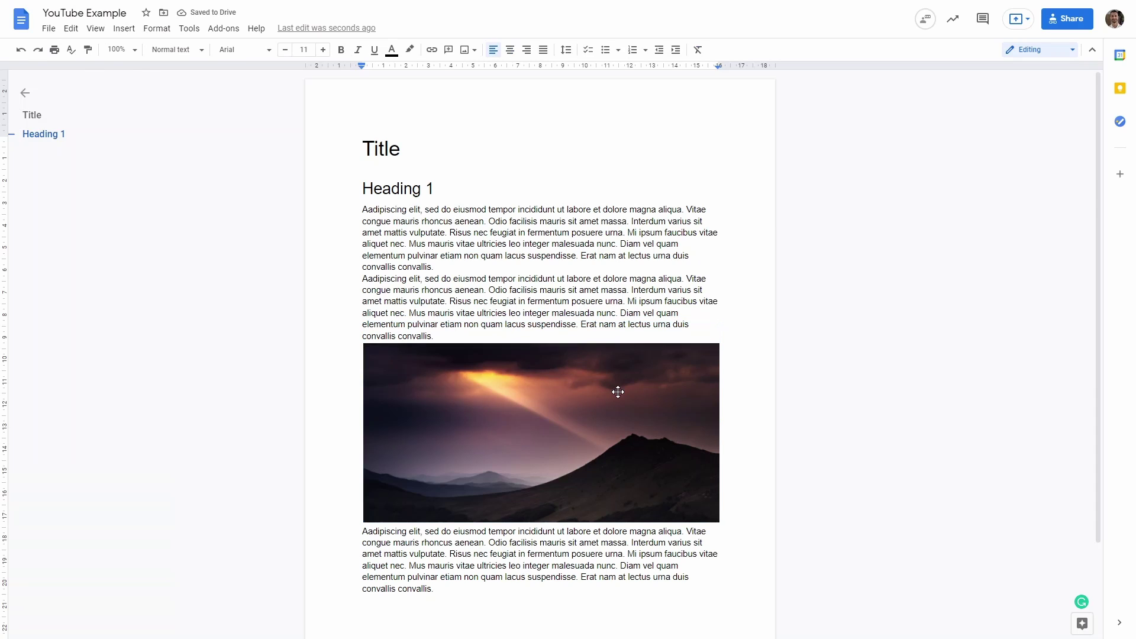
{"action": "left_click", "coordinate": [618, 391]}
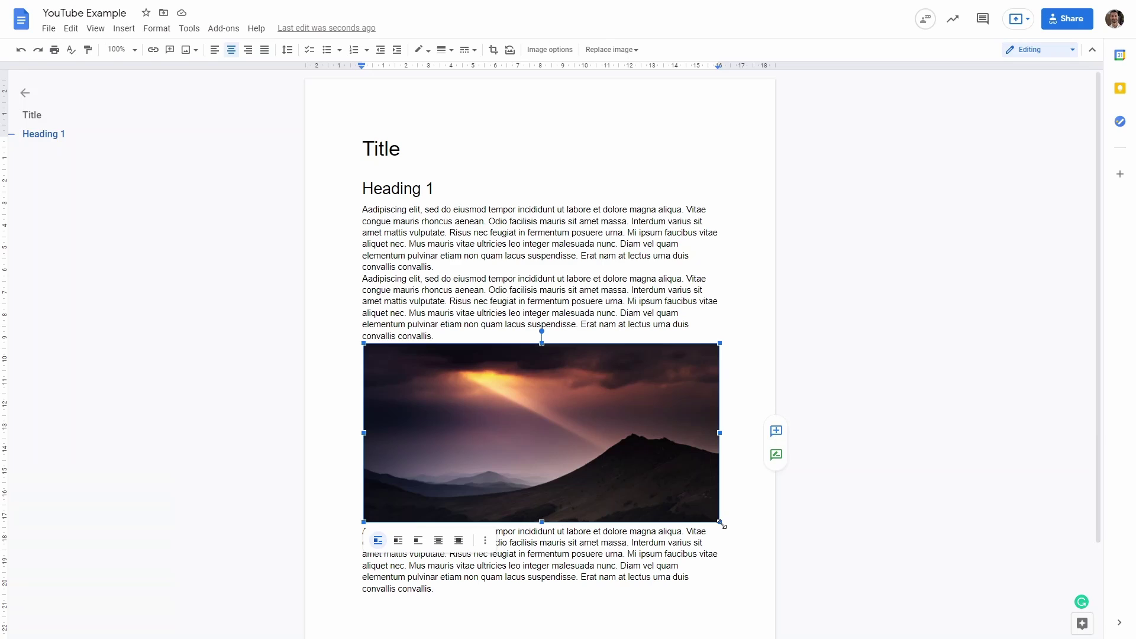
{"action": "left_click_drag", "start_coordinate": [721, 523], "coordinate": [613, 454]}
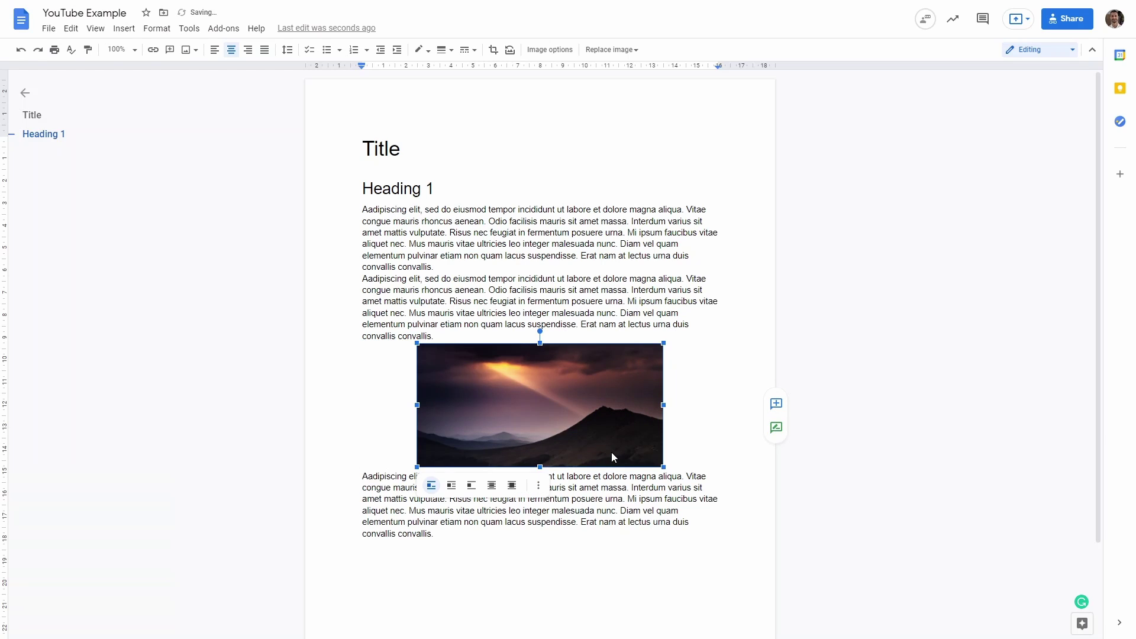
Step: Set the mountain image's text wrapping to Break text
{"action": "left_click", "coordinate": [696, 406]}
{"action": "left_click", "coordinate": [596, 407]}
{"action": "left_click", "coordinate": [451, 485]}
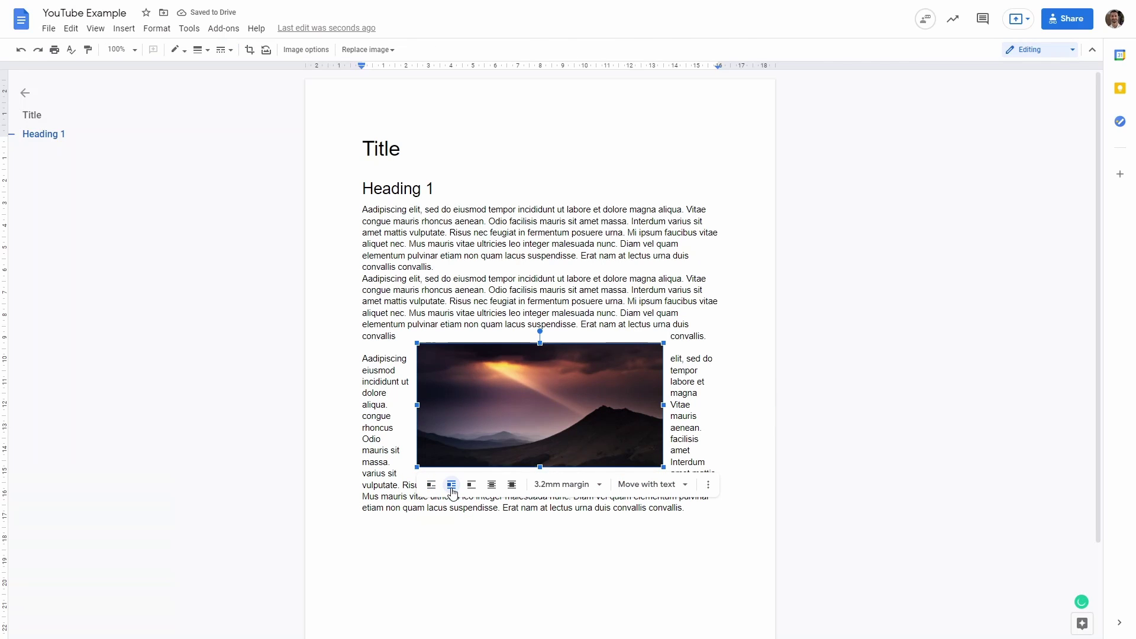
{"action": "left_click", "coordinate": [473, 487]}
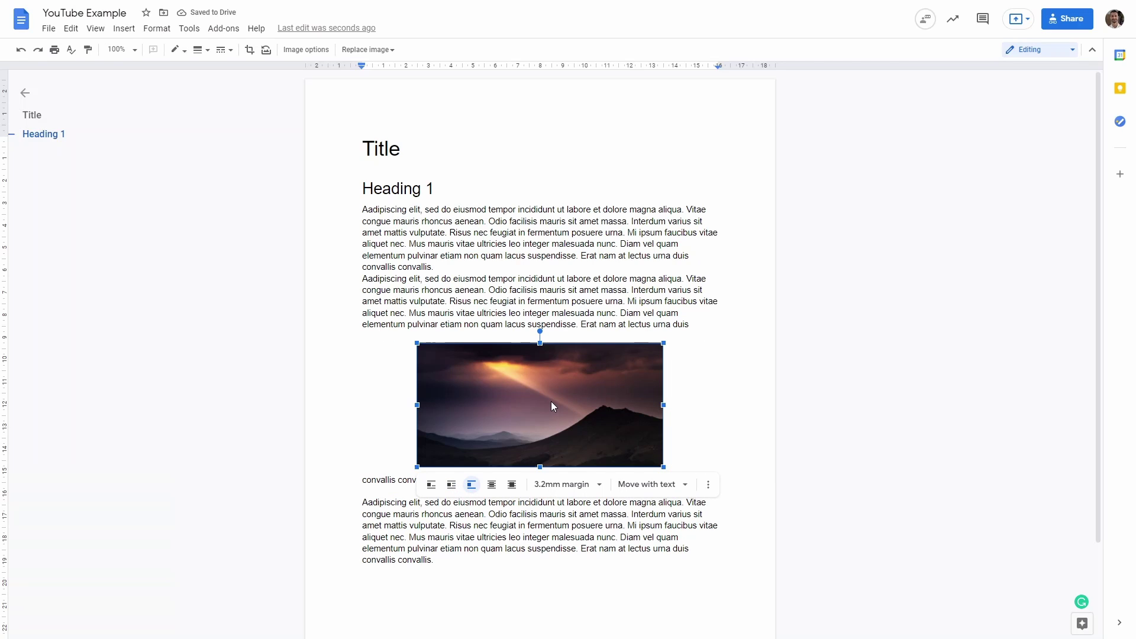
Step: Drag the mountain image into place just below the second paragraph
{"action": "left_click", "coordinate": [684, 393]}
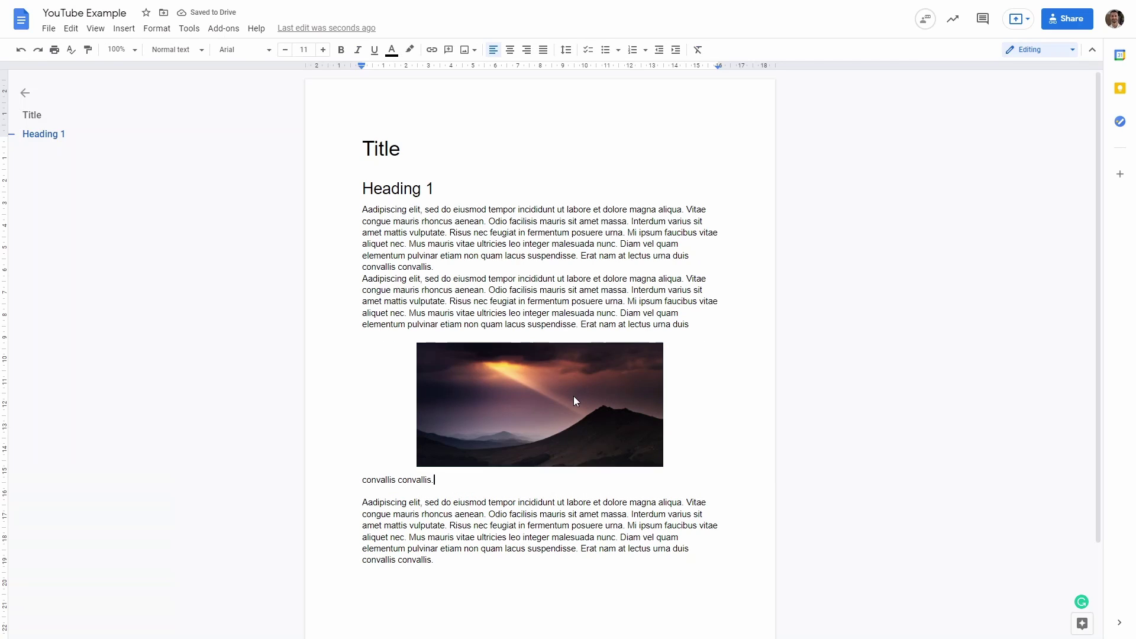
{"action": "left_click_drag", "start_coordinate": [573, 396], "coordinate": [574, 410]}
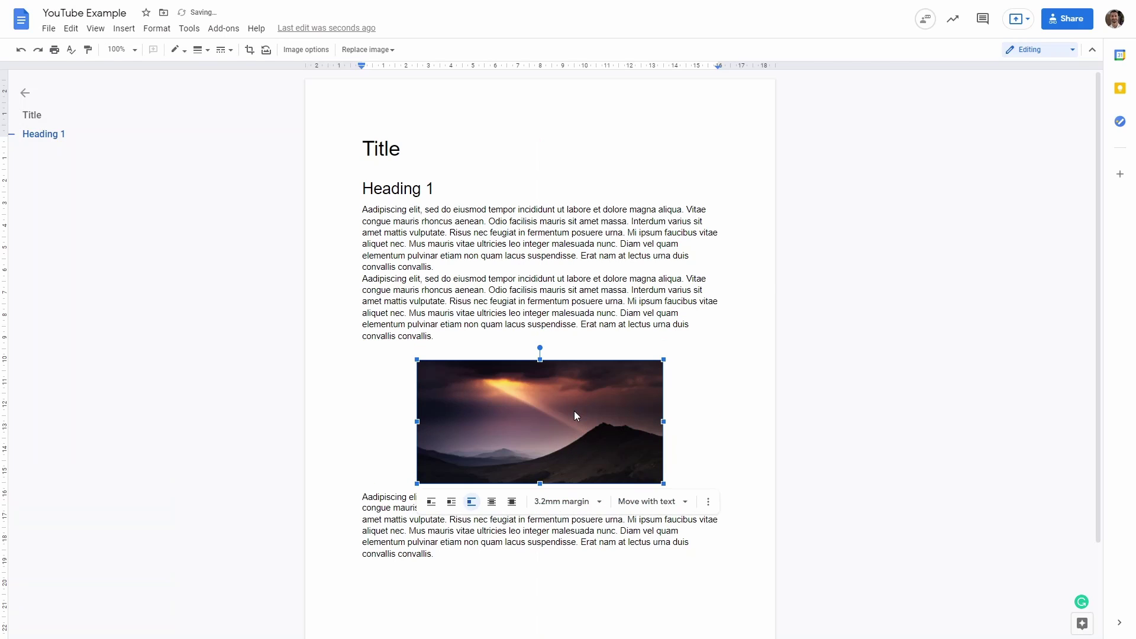
{"action": "left_click", "coordinate": [580, 339]}
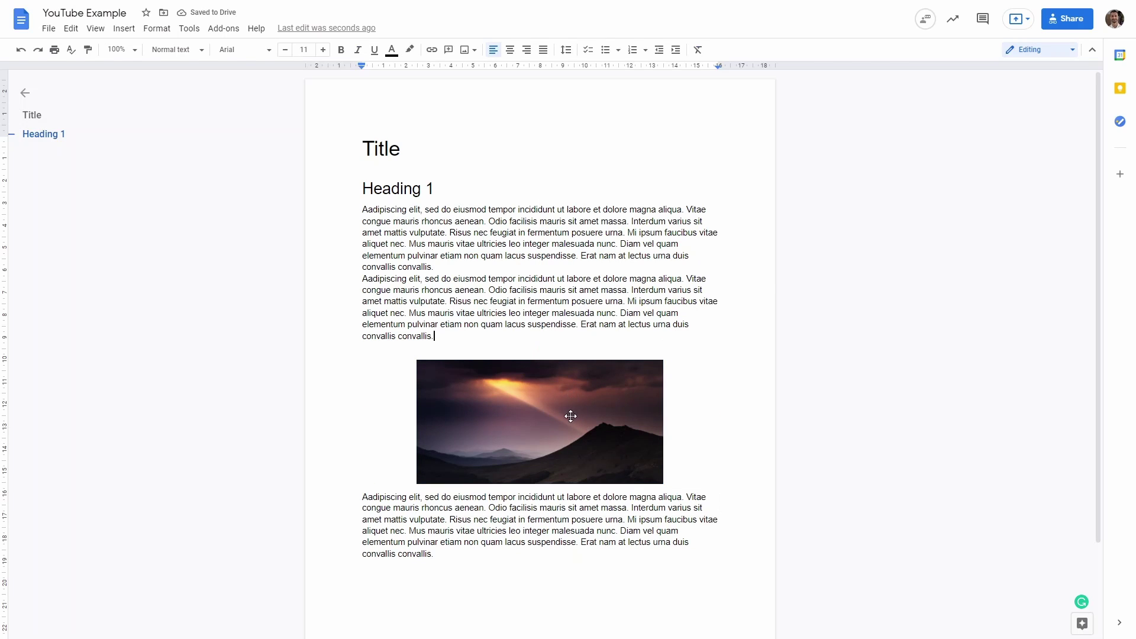
{"action": "left_click_drag", "start_coordinate": [570, 416], "coordinate": [571, 406]}
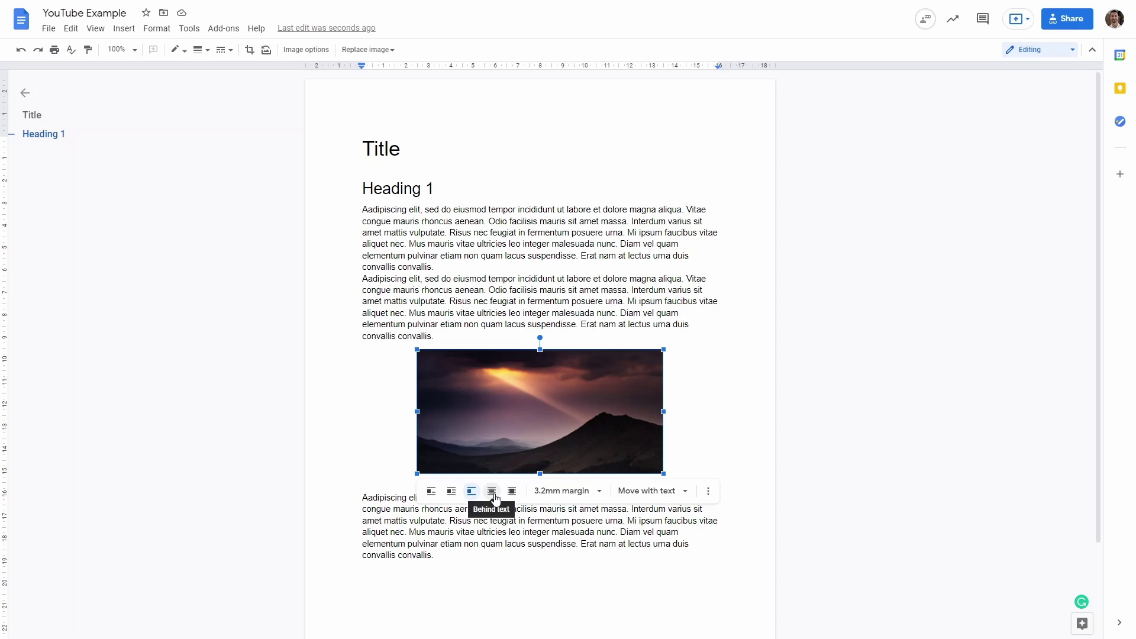
{"action": "left_click", "coordinate": [647, 493]}
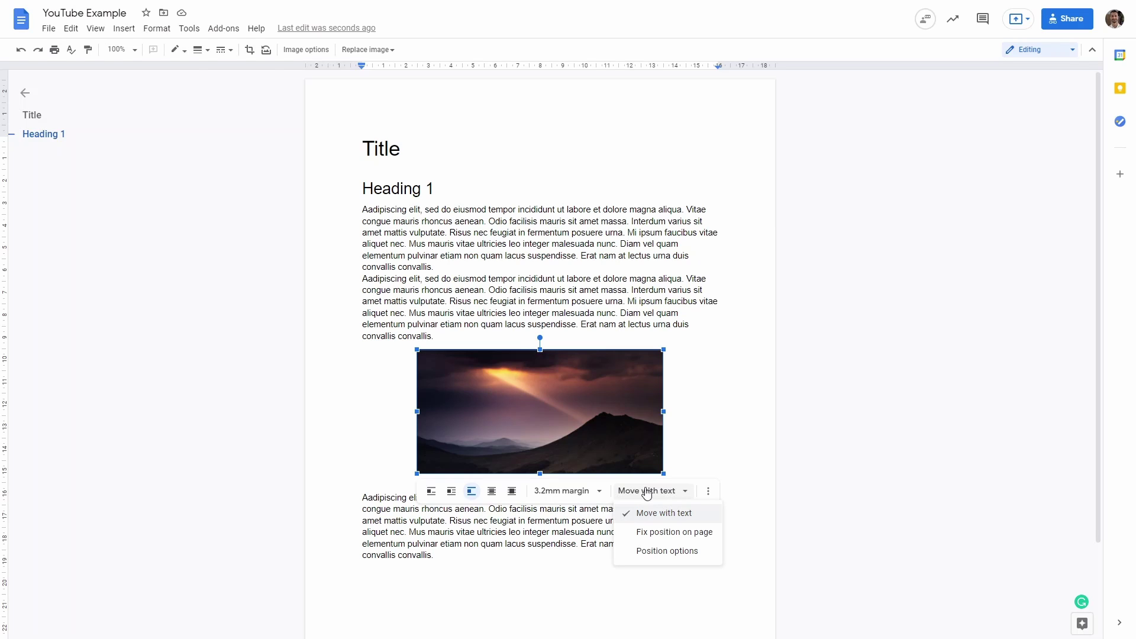
Step: Paste a copy of the first paragraph onto a new line after the second paragraph
{"action": "left_click", "coordinate": [648, 493]}
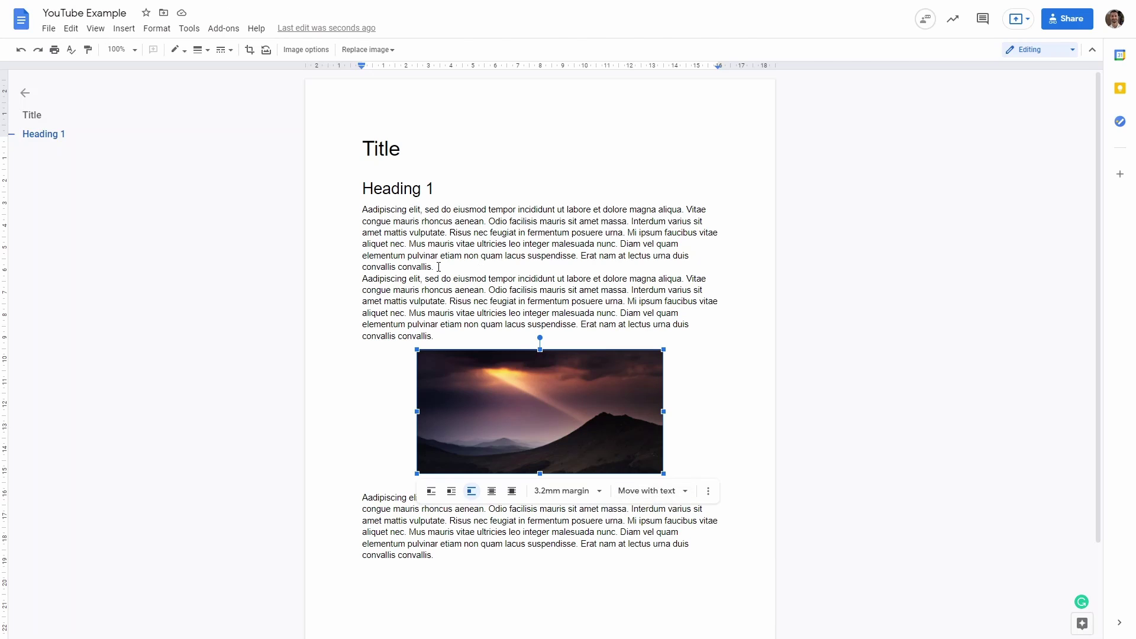
{"action": "left_click_drag", "start_coordinate": [434, 267], "coordinate": [362, 212]}
{"action": "key", "text": "ctrl+c"}
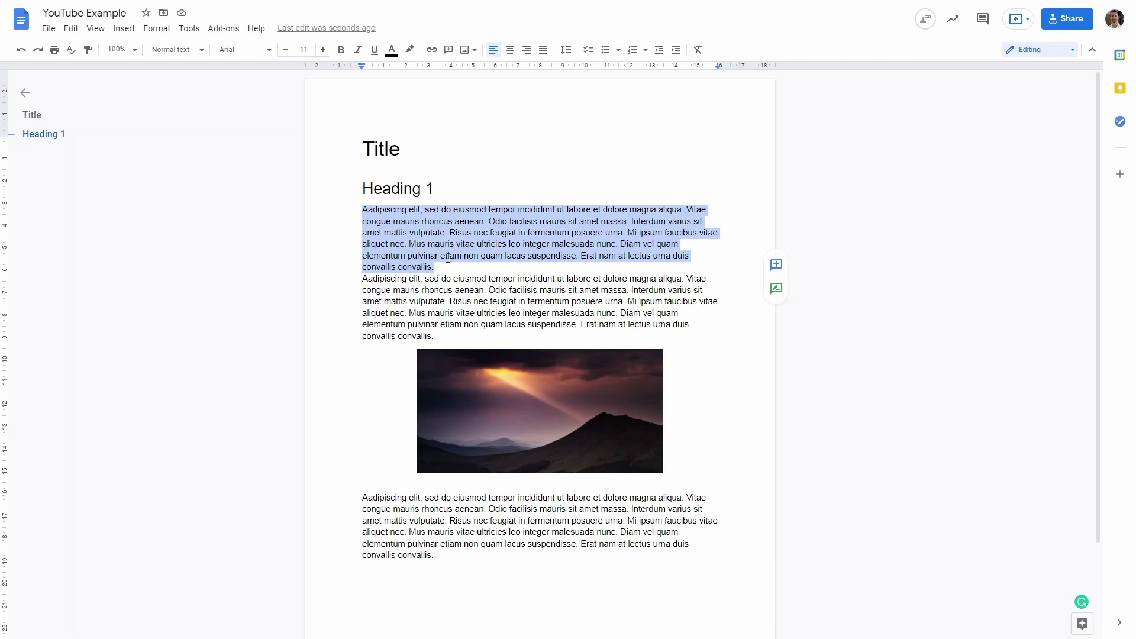
{"action": "left_click", "coordinate": [450, 266]}
{"action": "key", "text": "Return"}
{"action": "key", "text": "ctrl+v"}
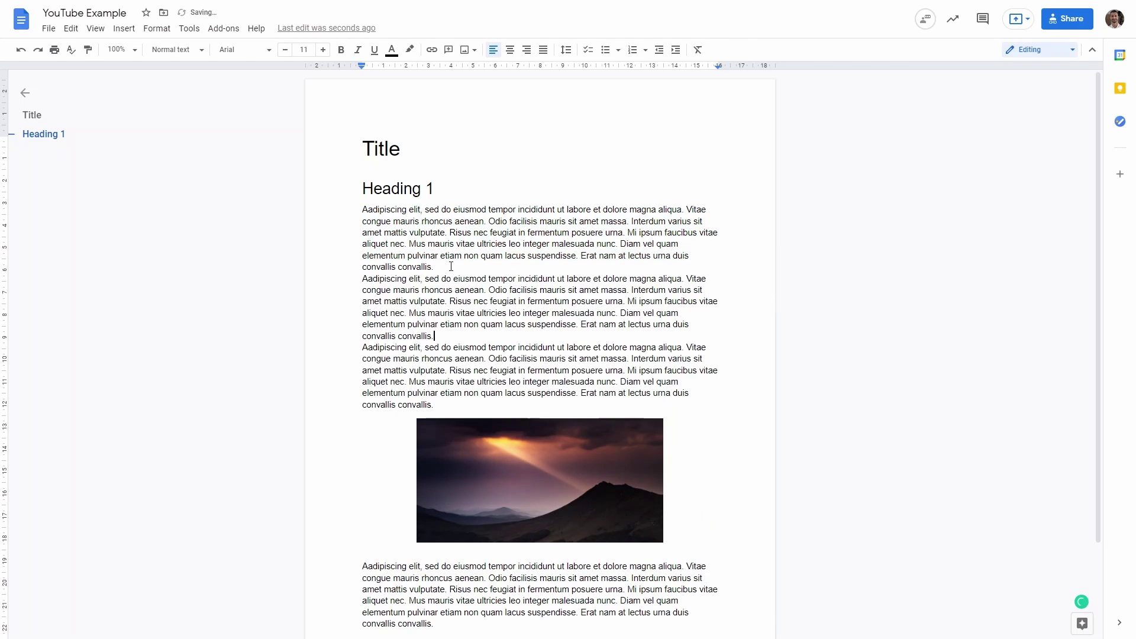
Step: Move the mountain image up into the body text and paste another copy of the paragraph
{"action": "left_click", "coordinate": [621, 533]}
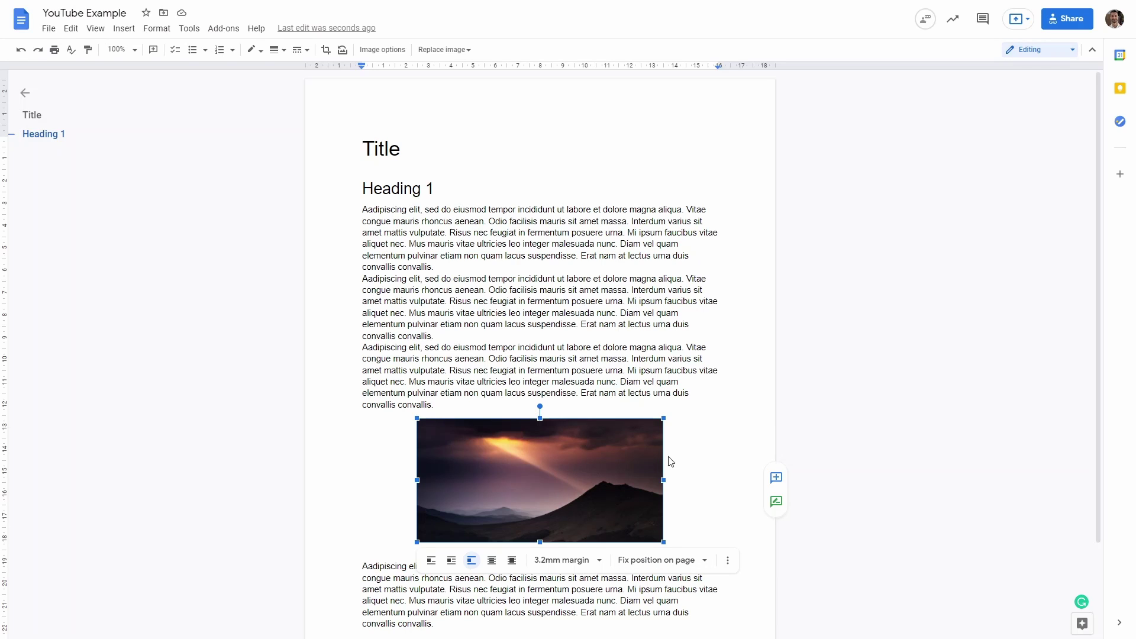
{"action": "left_click_drag", "start_coordinate": [527, 460], "coordinate": [533, 317]}
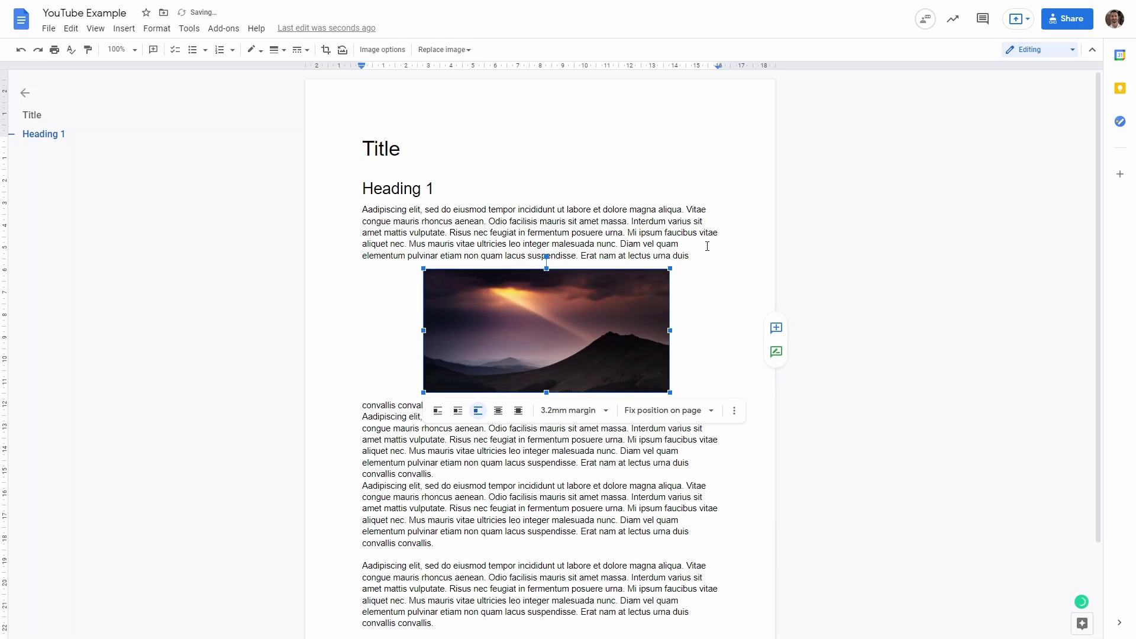
{"action": "left_click", "coordinate": [697, 252]}
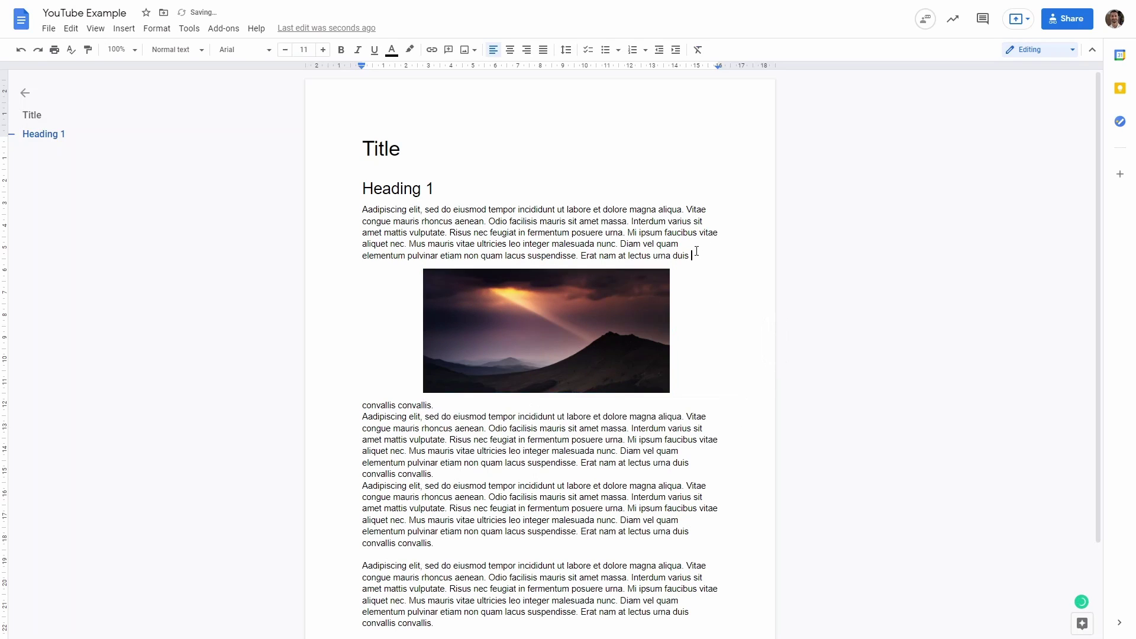
{"action": "left_click", "coordinate": [623, 244]}
{"action": "key", "text": "ctrl+v"}
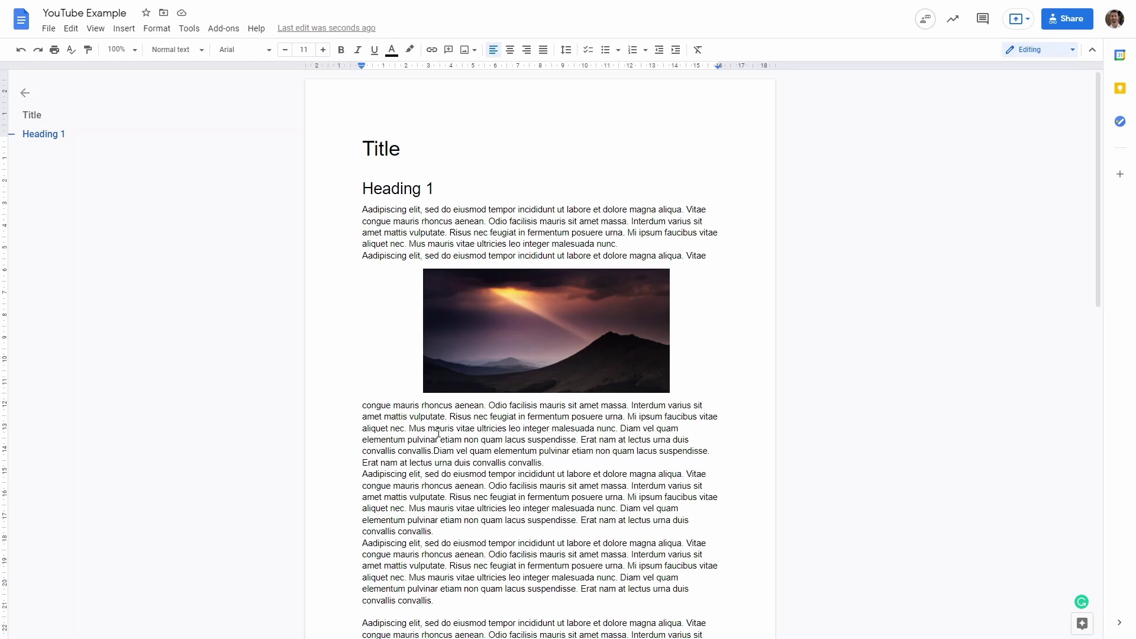
{"action": "left_click", "coordinate": [591, 340]}
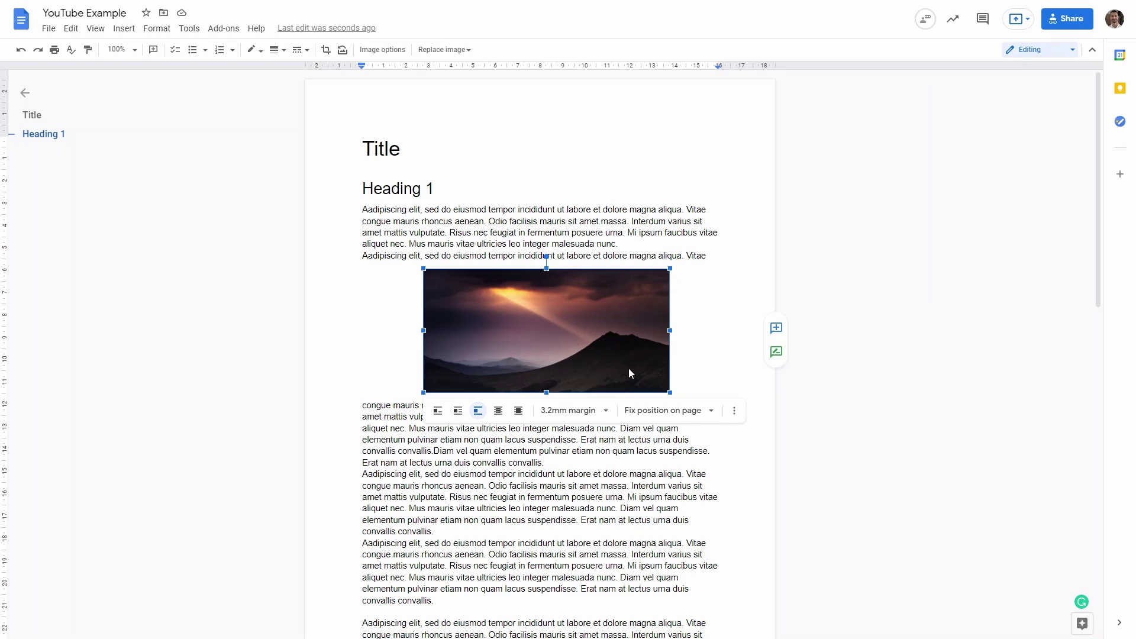
Step: Set the mountain photo's width to 11 cm in Image options, keeping its rotation at 0°
{"action": "left_click", "coordinate": [394, 52]}
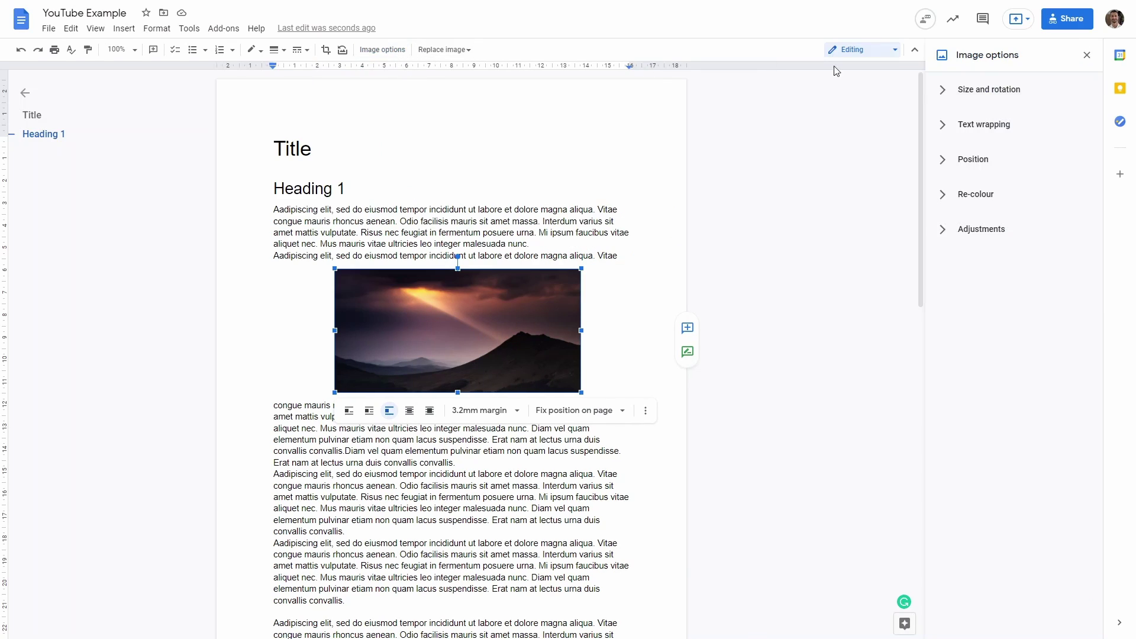
{"action": "left_click", "coordinate": [945, 95]}
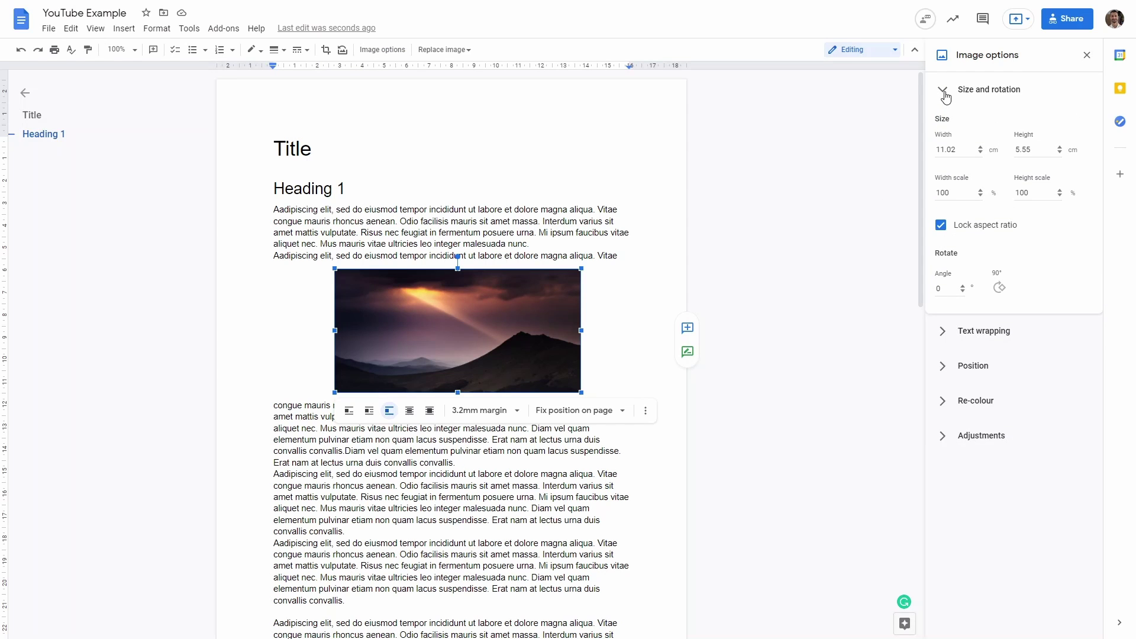
{"action": "left_click", "coordinate": [952, 156]}
{"action": "type", "text": "11"}
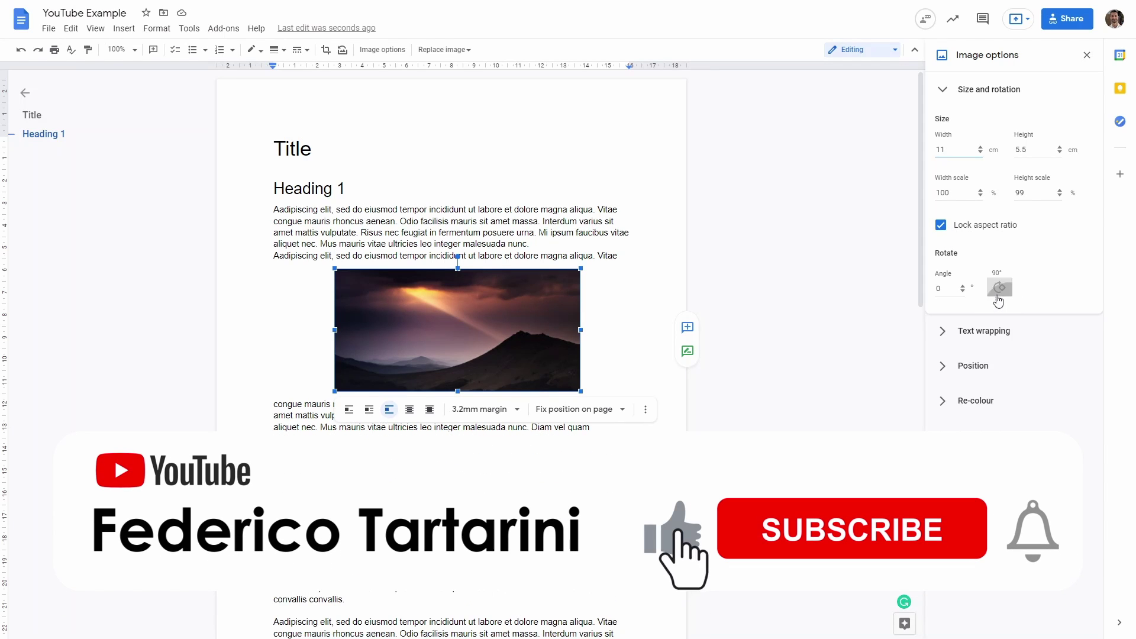
{"action": "left_click", "coordinate": [998, 298]}
{"action": "left_click", "coordinate": [997, 298]}
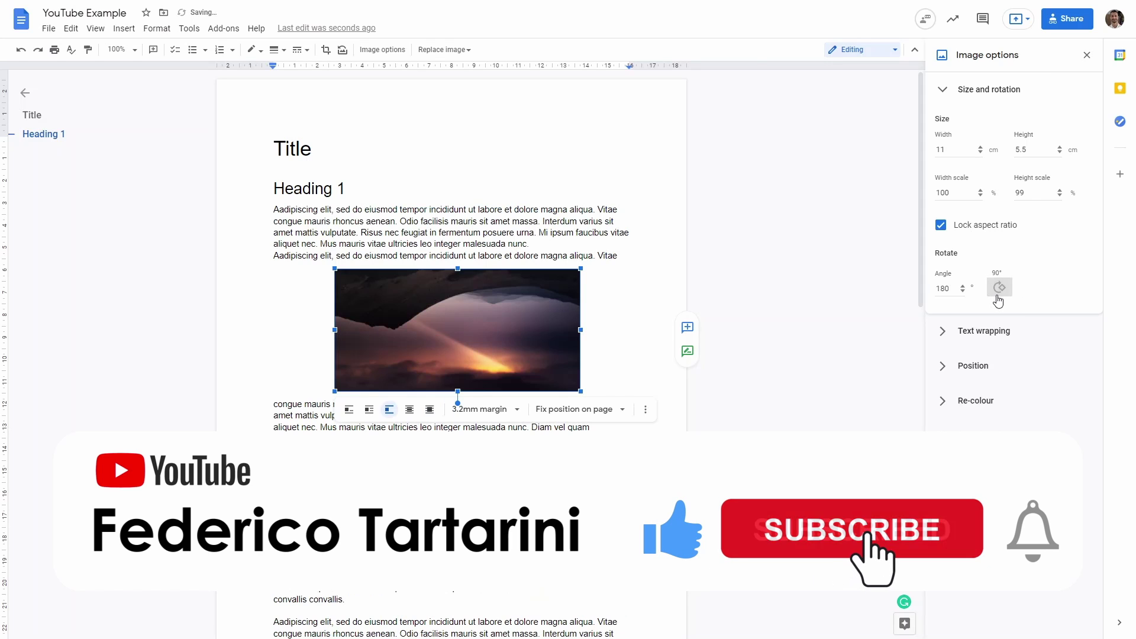
{"action": "left_click", "coordinate": [998, 289]}
{"action": "left_click", "coordinate": [998, 288]}
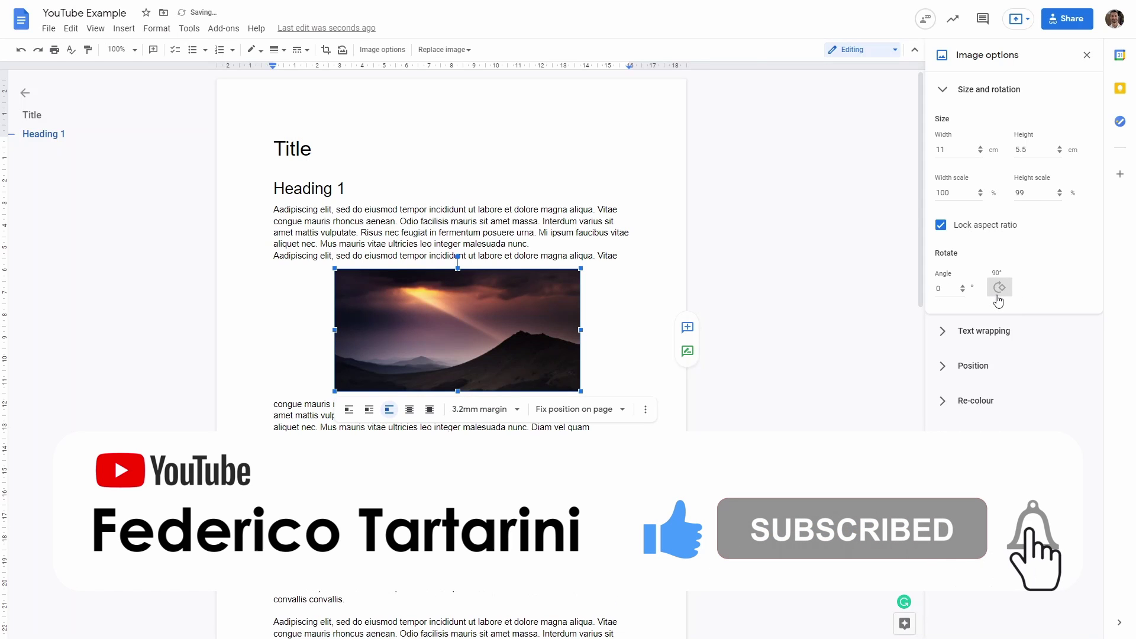
{"action": "left_click", "coordinate": [975, 95]}
Step: Try the Top right position for the photo, undo it, then add a blank line after the paragraph
{"action": "left_click", "coordinate": [973, 124]}
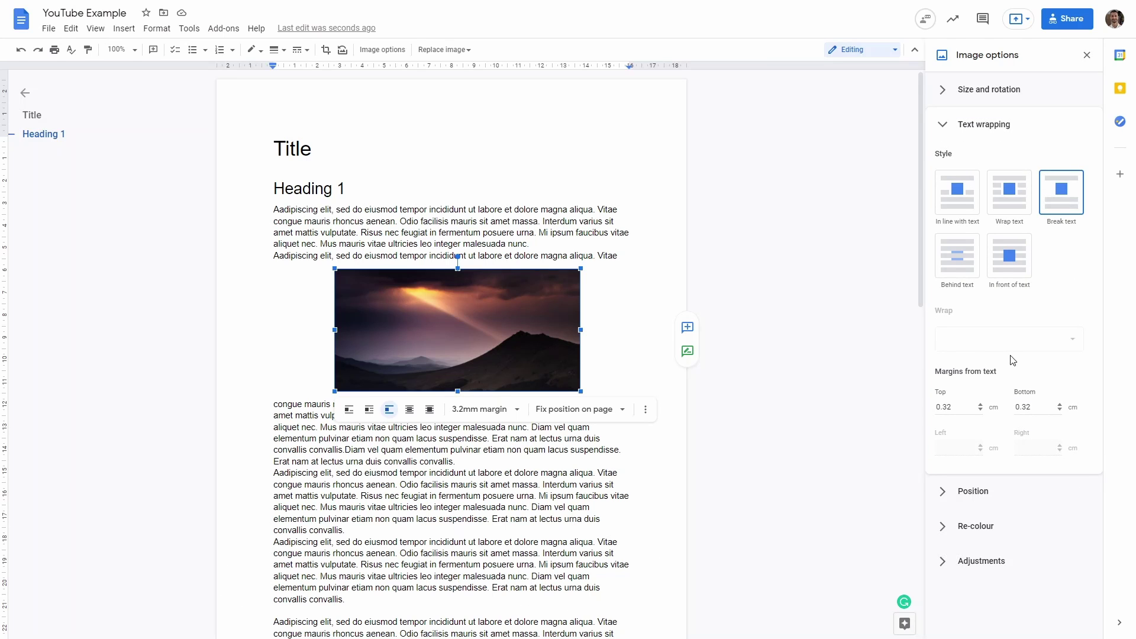
{"action": "left_click", "coordinate": [1004, 124]}
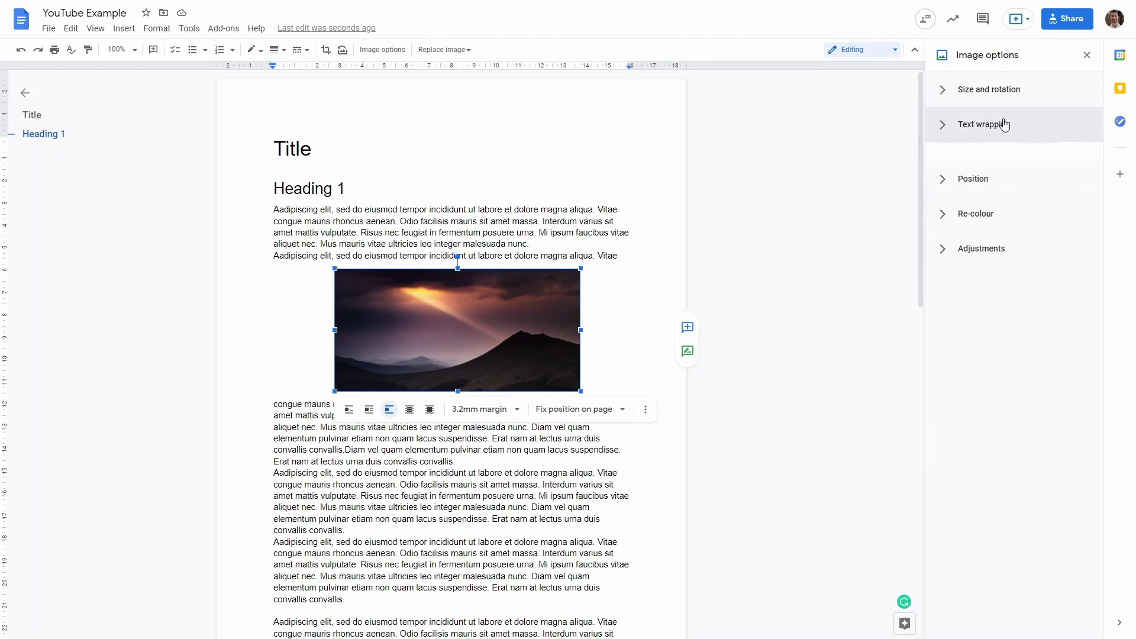
{"action": "left_click", "coordinate": [1003, 172]}
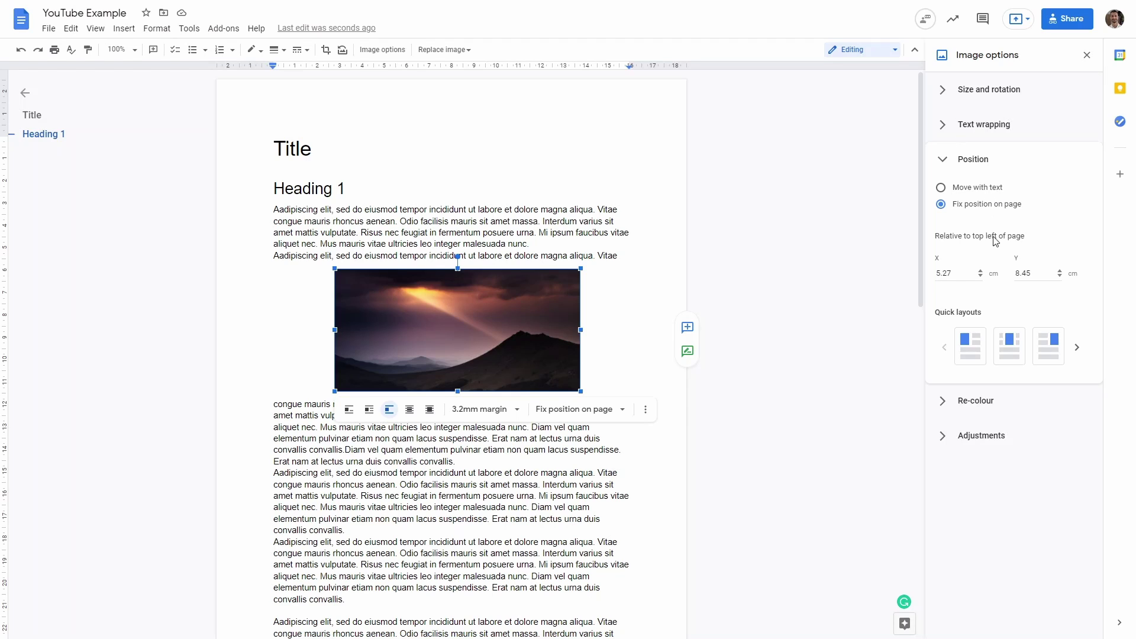
{"action": "left_click", "coordinate": [1048, 351]}
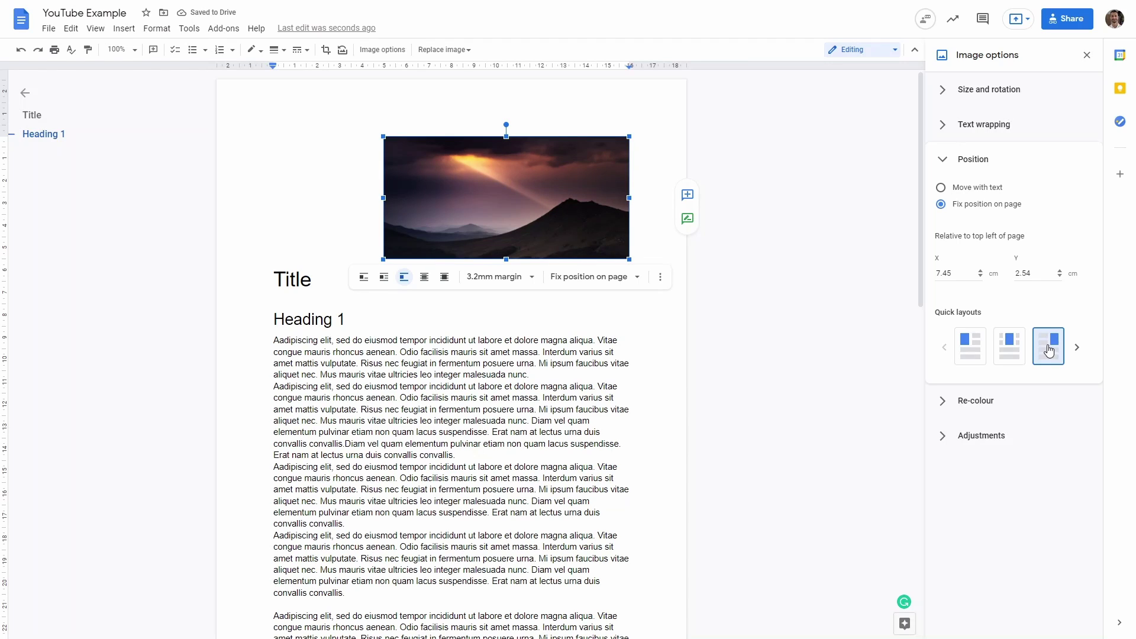
{"action": "key", "text": "ctrl+z"}
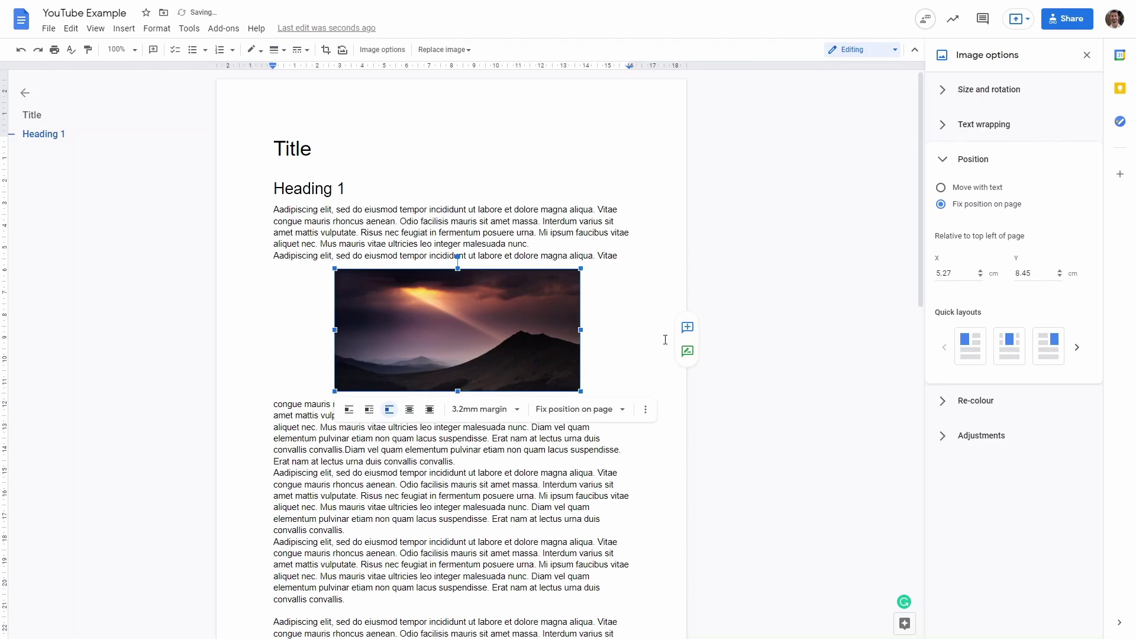
{"action": "left_click", "coordinate": [627, 296]}
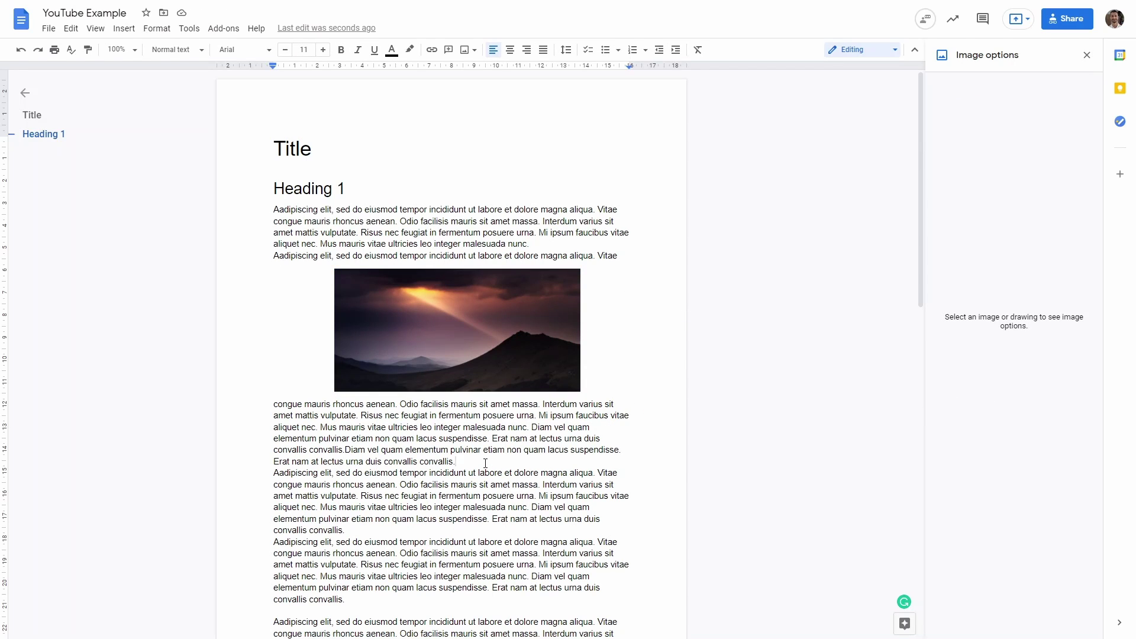
{"action": "key", "text": "Return"}
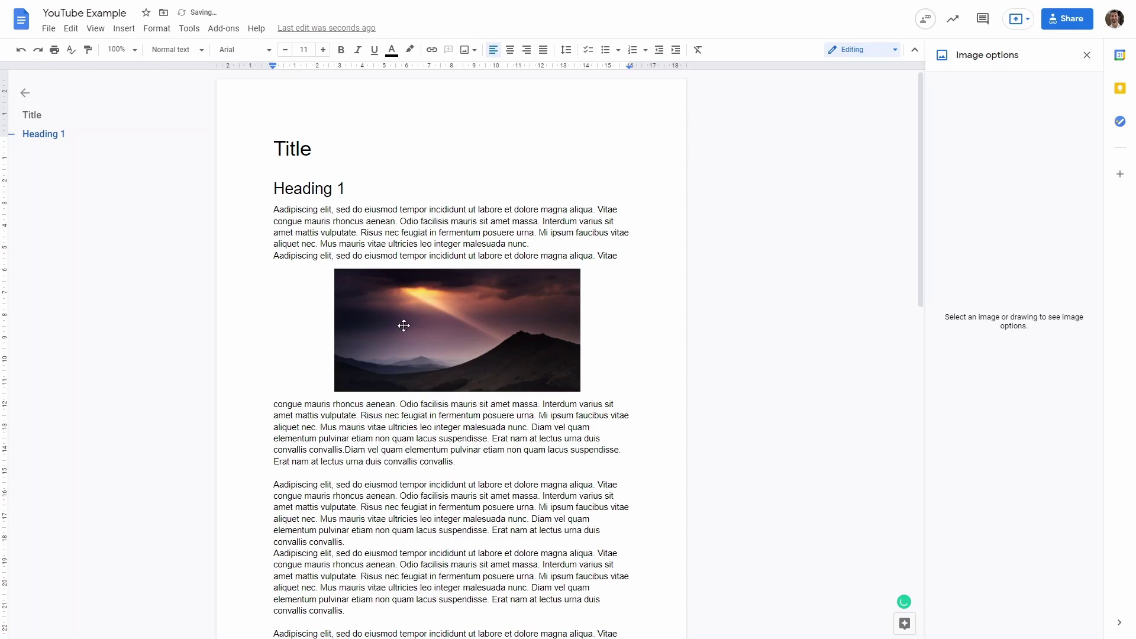
Step: Search the web for sunflower images and insert the chosen sunflower photo
{"action": "left_click", "coordinate": [124, 28]}
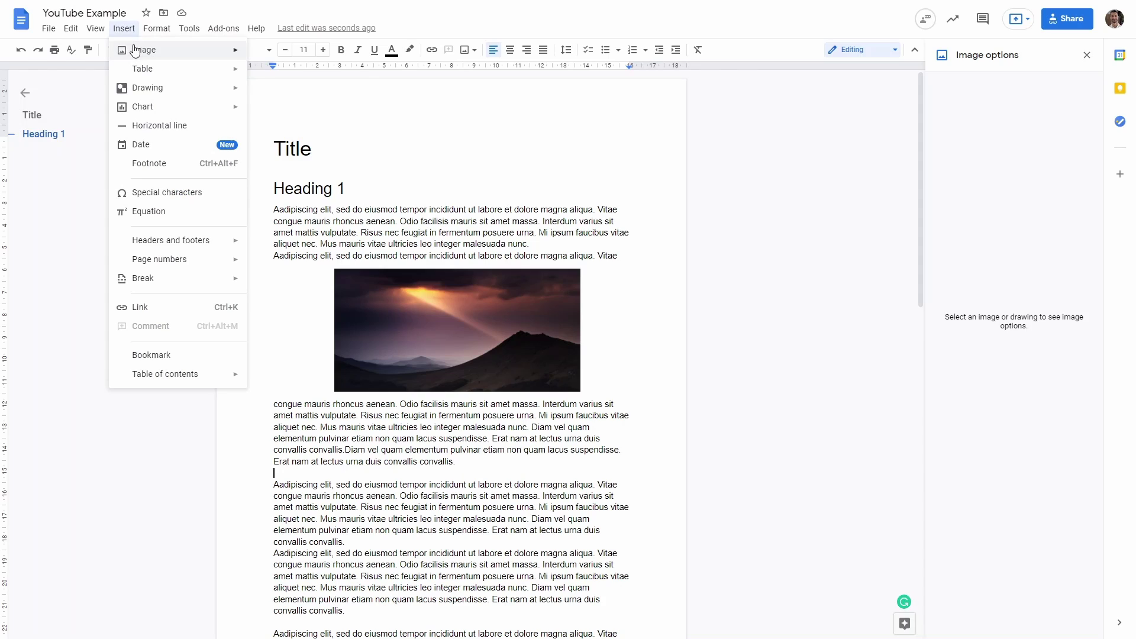
{"action": "mouse_move", "coordinate": [136, 49]}
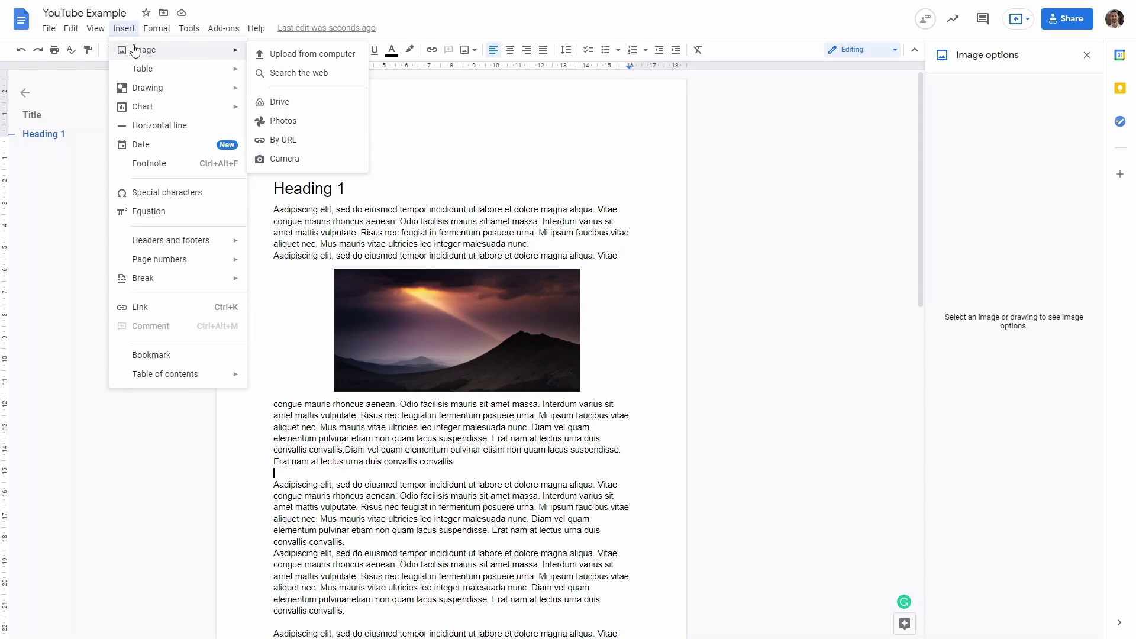
{"action": "left_click", "coordinate": [285, 74]}
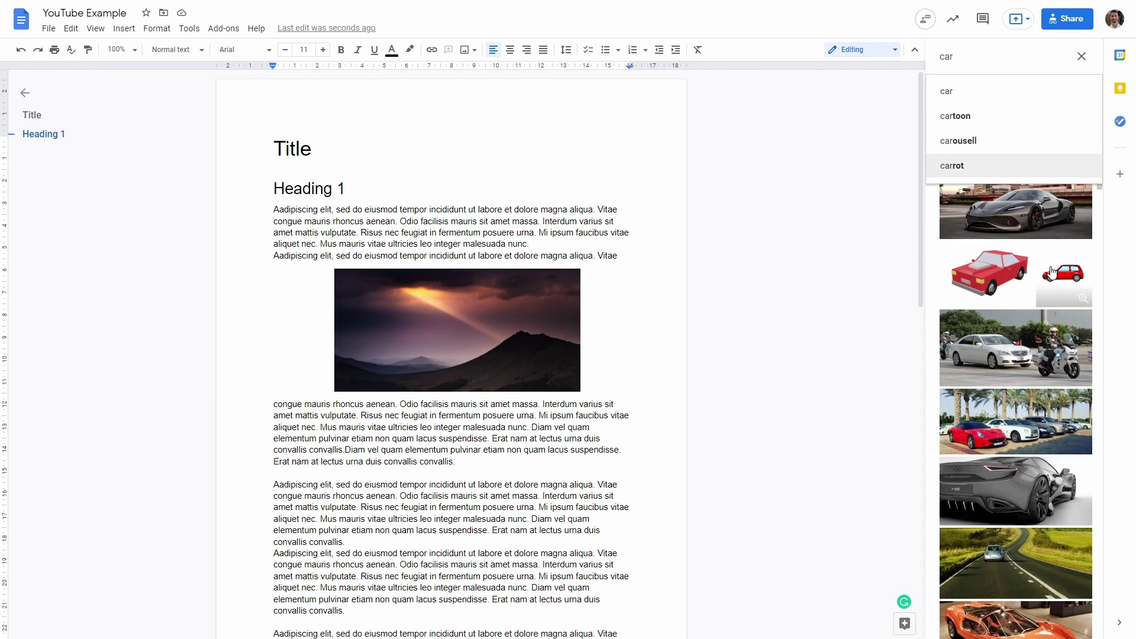
{"action": "double_click", "coordinate": [998, 59]}
{"action": "type", "text": "sun"}
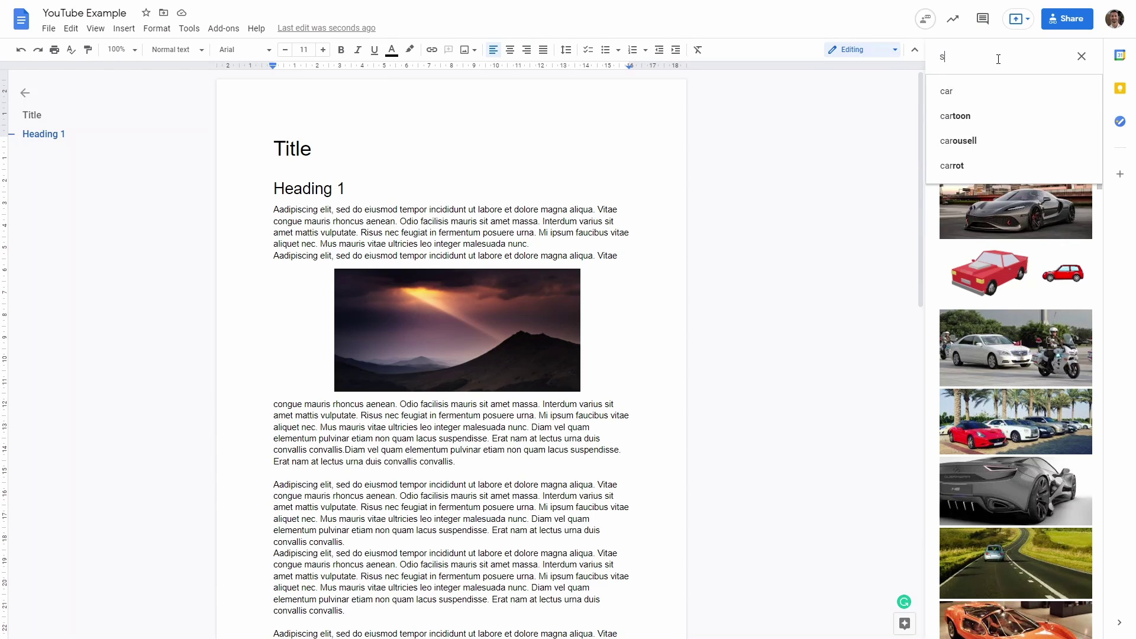
{"action": "left_click", "coordinate": [989, 90]}
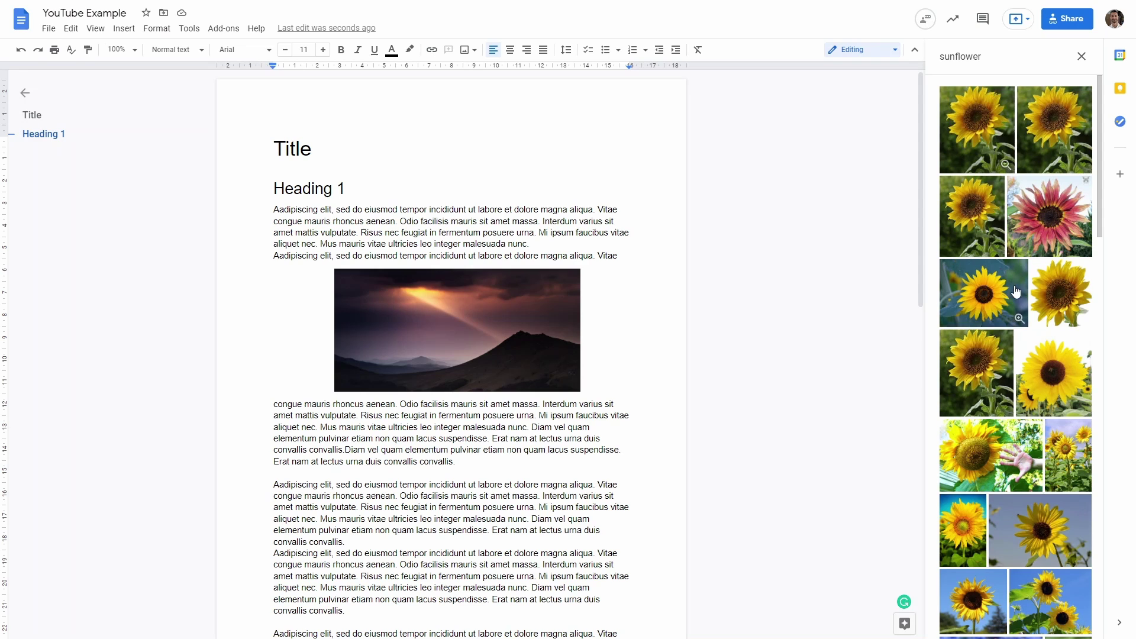
{"action": "scroll", "coordinate": [1015, 292], "scroll_direction": "down", "scroll_amount": 5}
{"action": "scroll", "coordinate": [1015, 291], "scroll_direction": "up", "scroll_amount": 3}
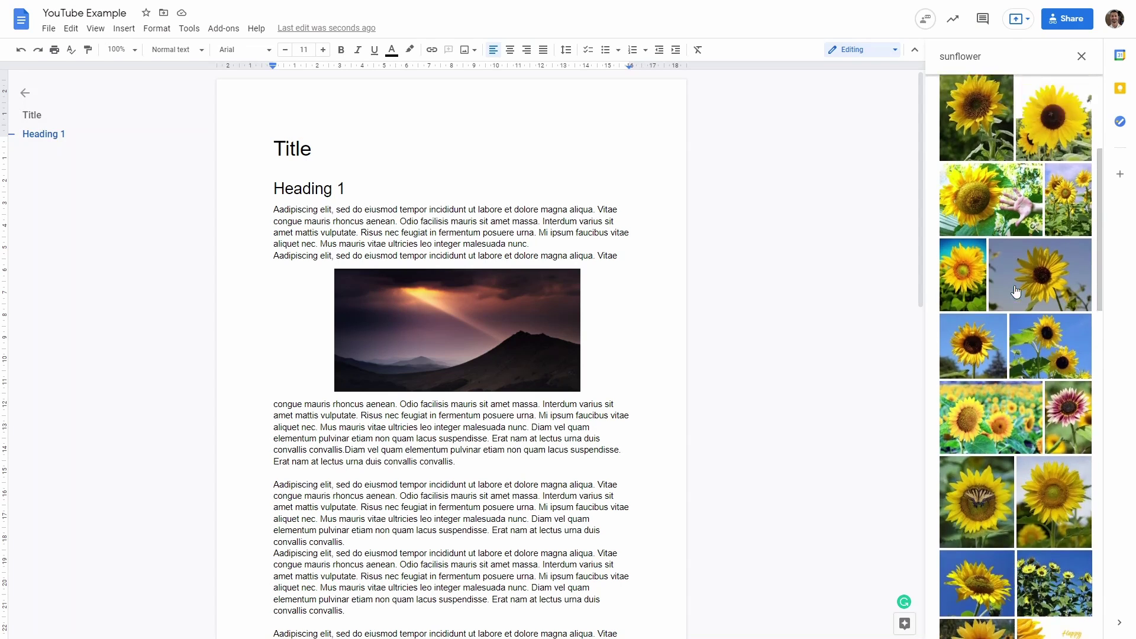
{"action": "left_click", "coordinate": [1015, 291]}
{"action": "left_click", "coordinate": [1071, 625]}
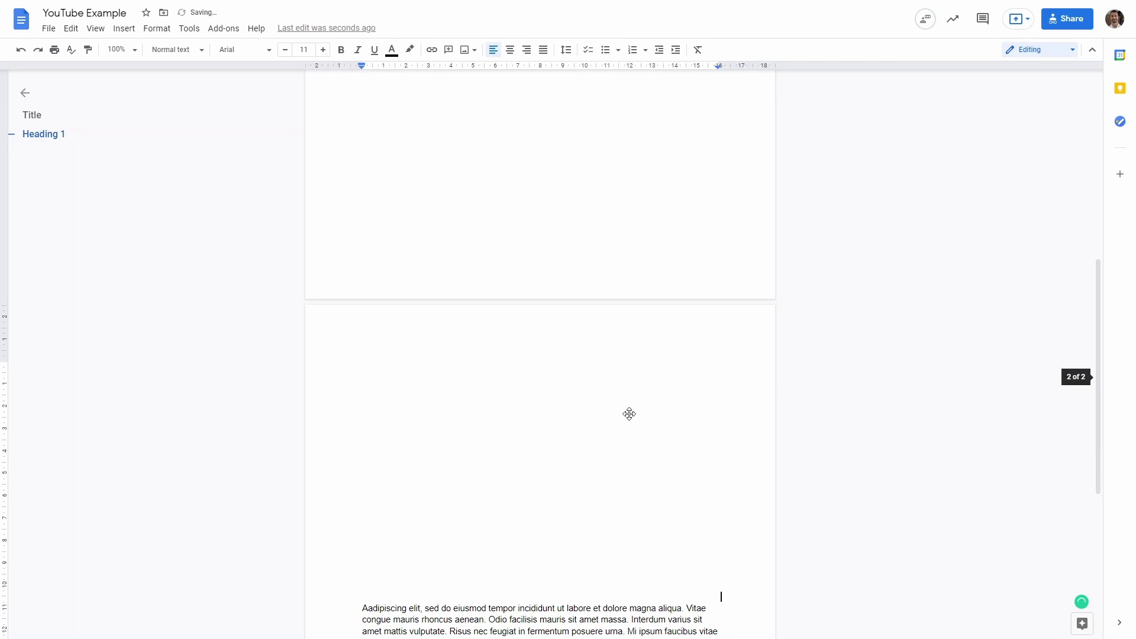
Step: Delete and restore the sunflower photo, then set its wrapping to Break text
{"action": "scroll", "coordinate": [628, 414], "scroll_direction": "up", "scroll_amount": 6}
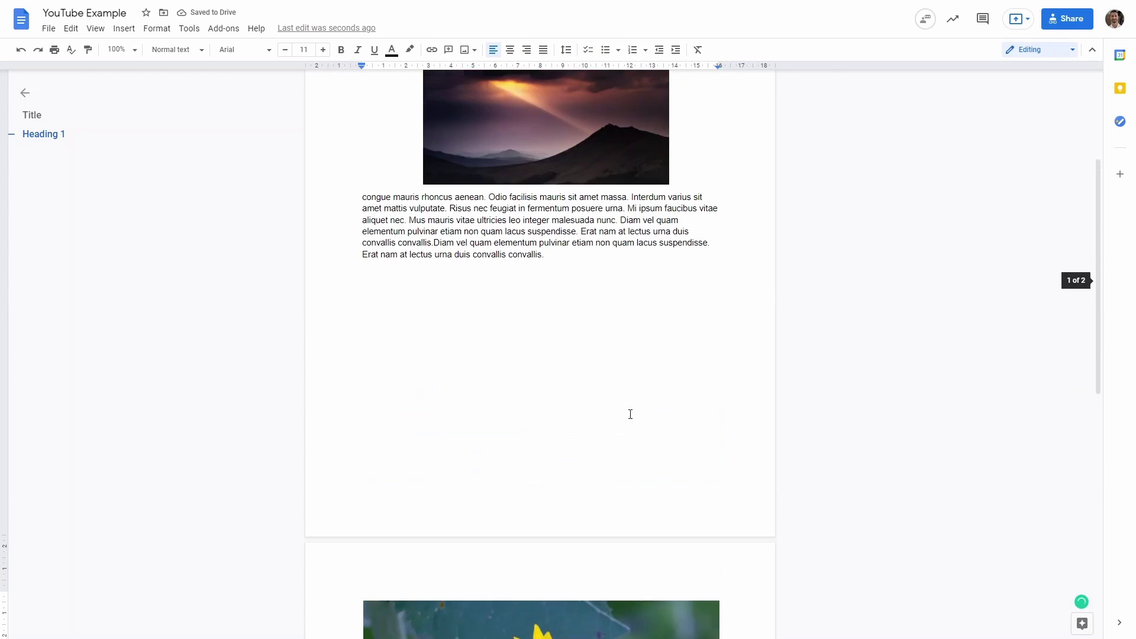
{"action": "scroll", "coordinate": [629, 414], "scroll_direction": "down", "scroll_amount": 9}
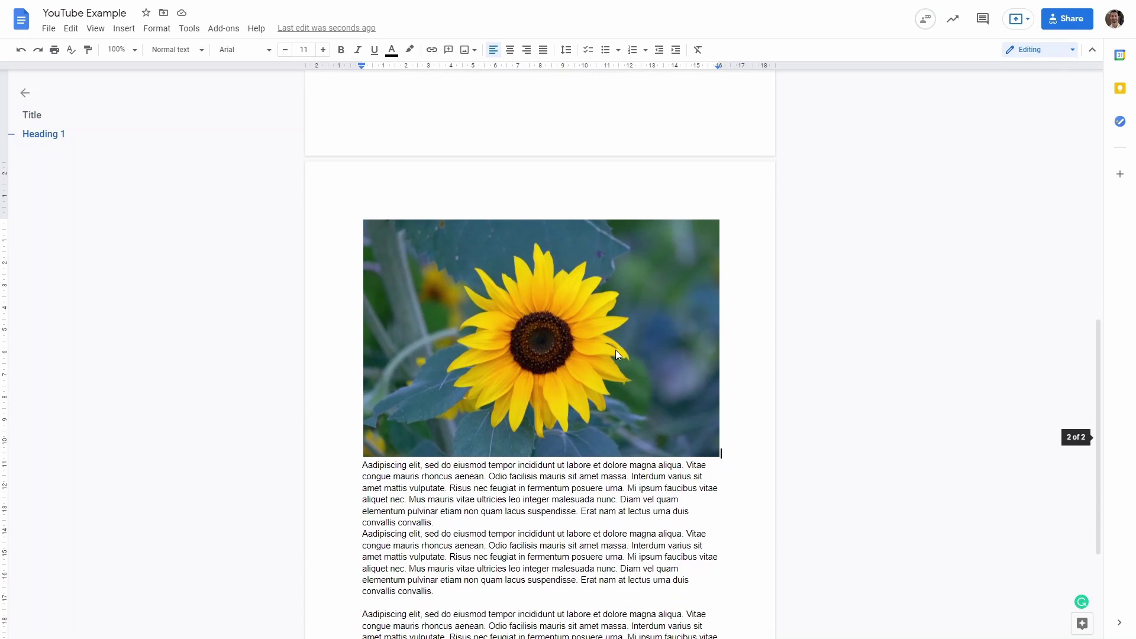
{"action": "left_click", "coordinate": [615, 350]}
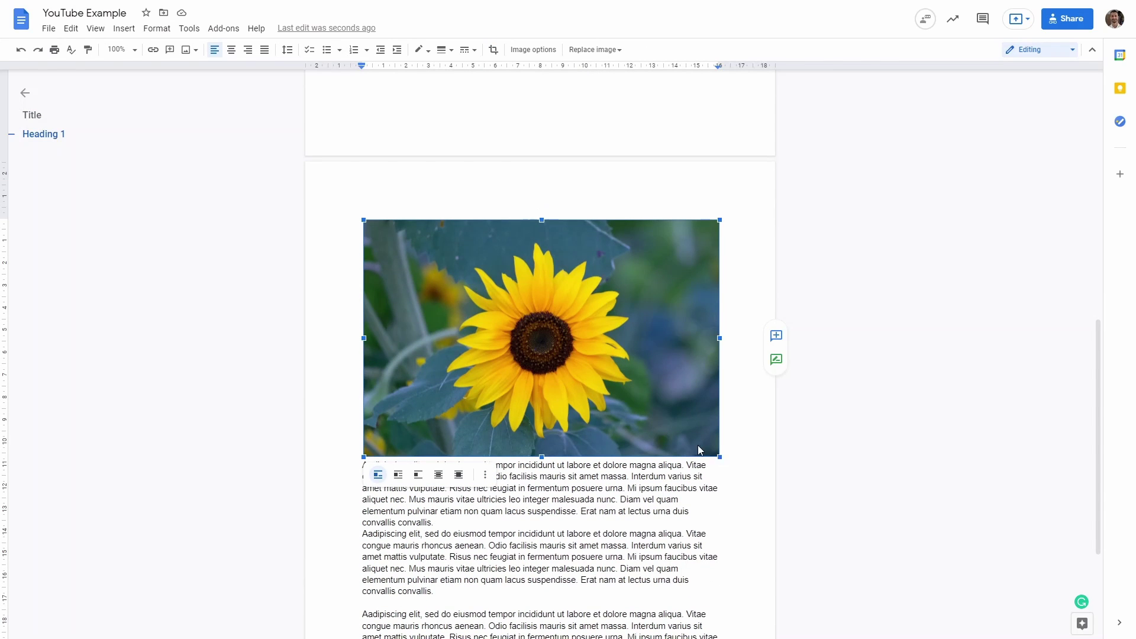
{"action": "key", "text": "Delete"}
{"action": "key", "text": "ctrl+z"}
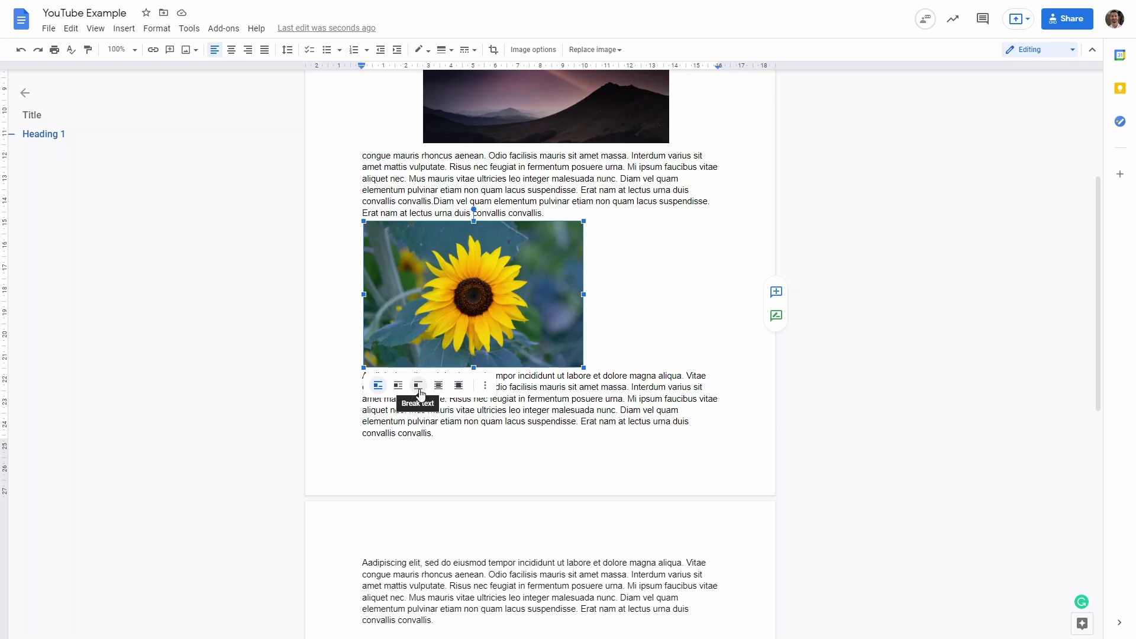
{"action": "left_click", "coordinate": [418, 386]}
Step: Centre the sunflower photo below the paragraph and crop it to a single bloom
{"action": "left_click", "coordinate": [592, 381]}
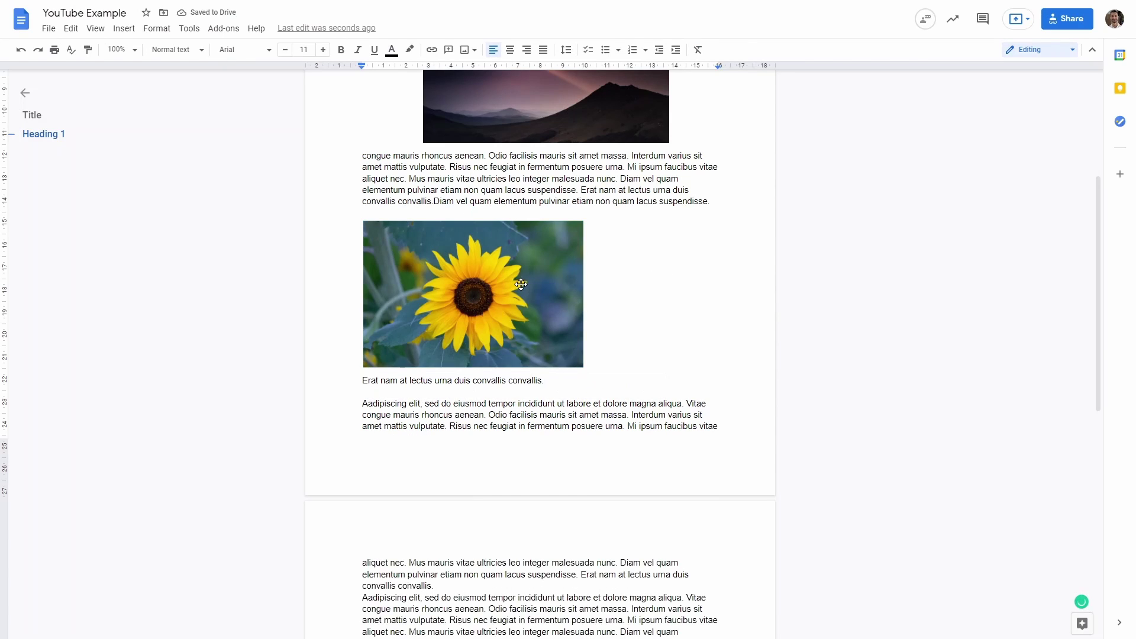
{"action": "left_click_drag", "start_coordinate": [522, 296], "coordinate": [566, 290]}
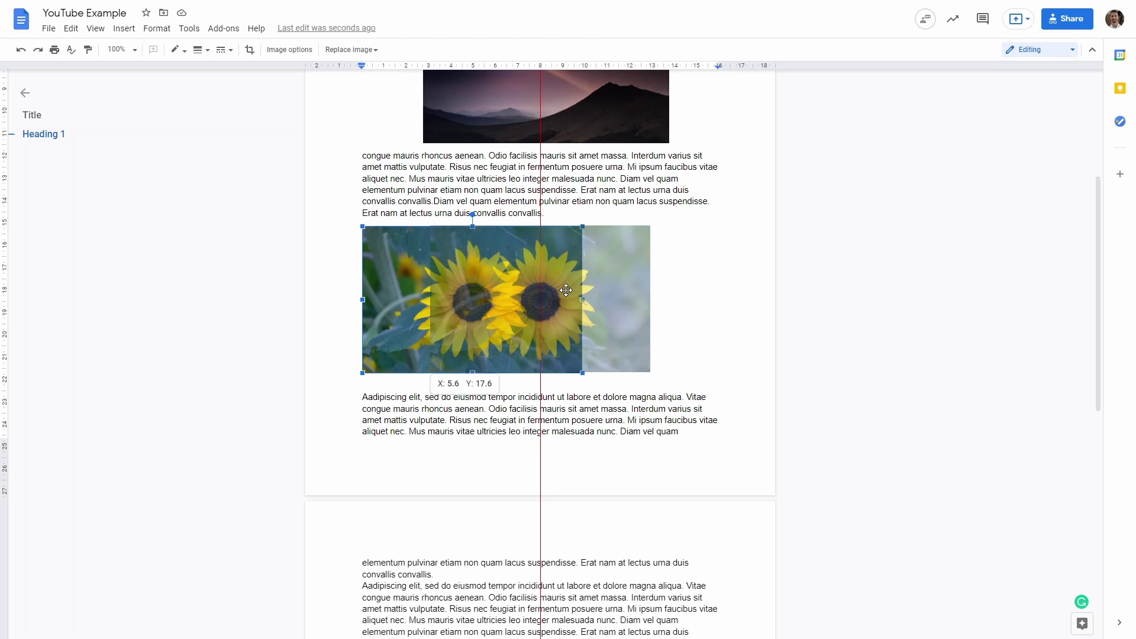
{"action": "left_click_drag", "start_coordinate": [567, 290], "coordinate": [566, 290]}
{"action": "double_click", "coordinate": [566, 295]}
{"action": "scroll", "coordinate": [568, 294], "scroll_direction": "up", "scroll_amount": 3}
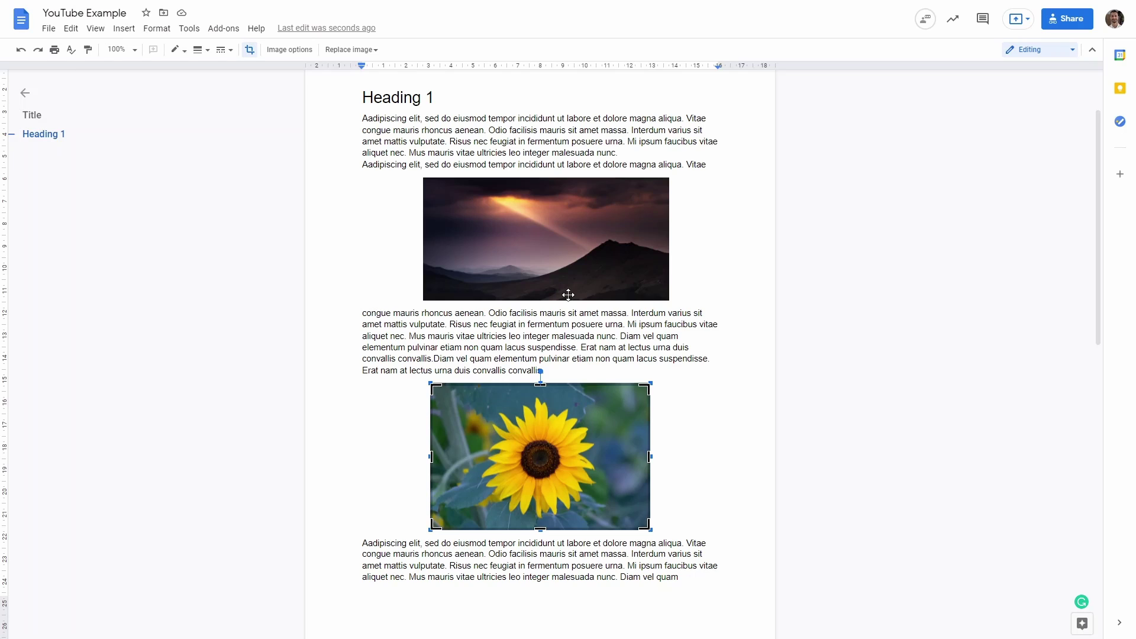
{"action": "left_click", "coordinate": [693, 453]}
Step: Delete the sunflower photo and insert a 1x2 table on a new line
{"action": "left_click", "coordinate": [572, 453]}
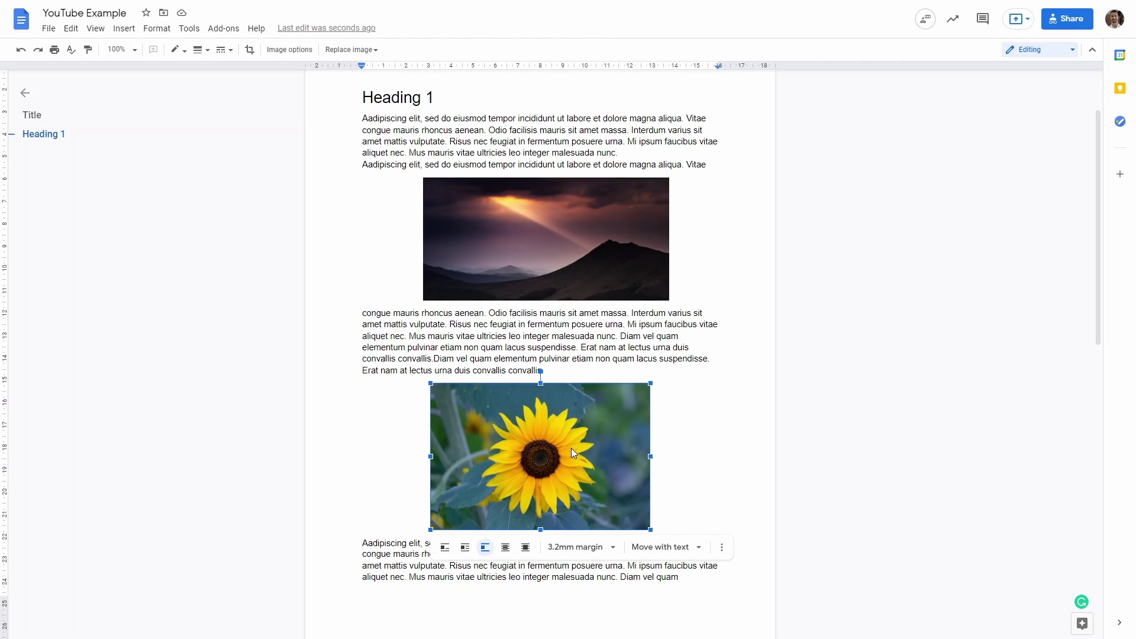
{"action": "key", "text": "Delete"}
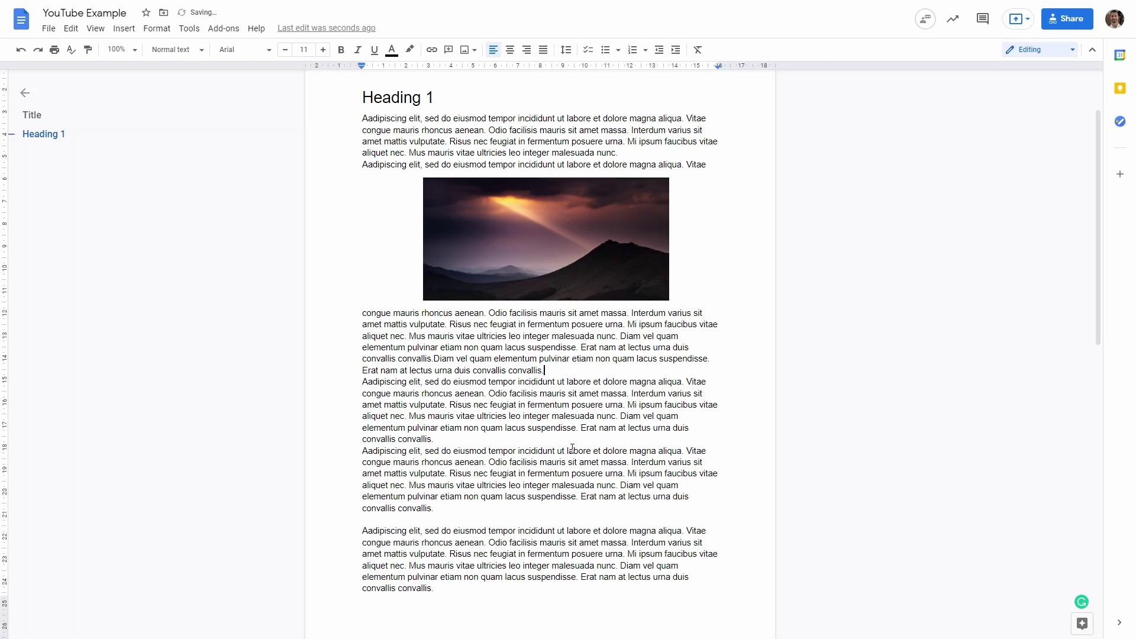
{"action": "key", "text": "Return"}
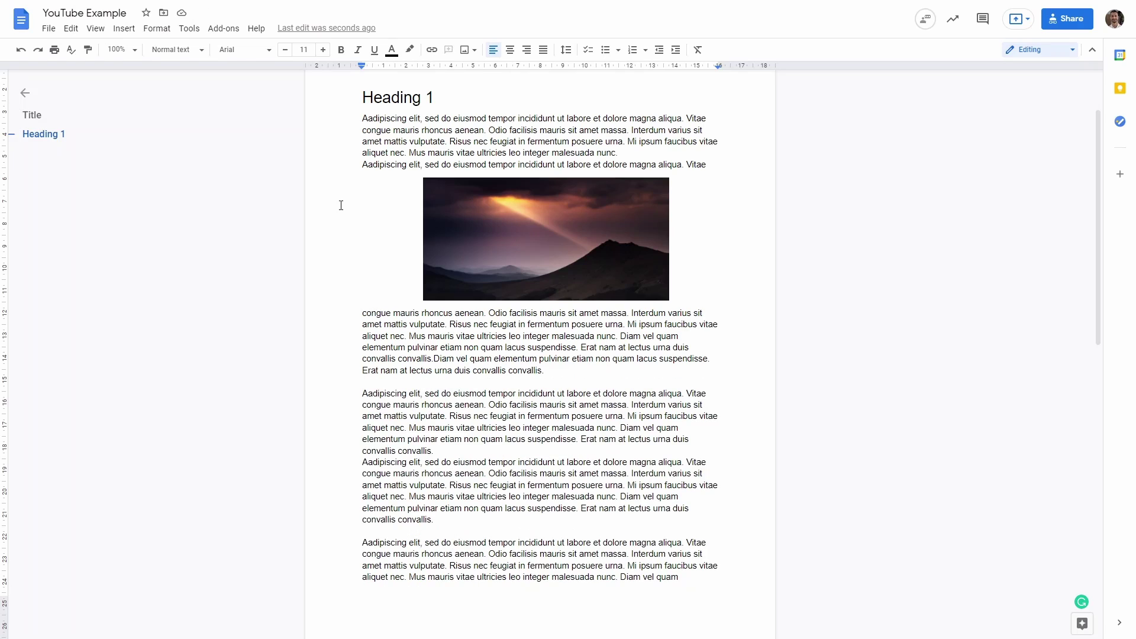
{"action": "left_click", "coordinate": [120, 31]}
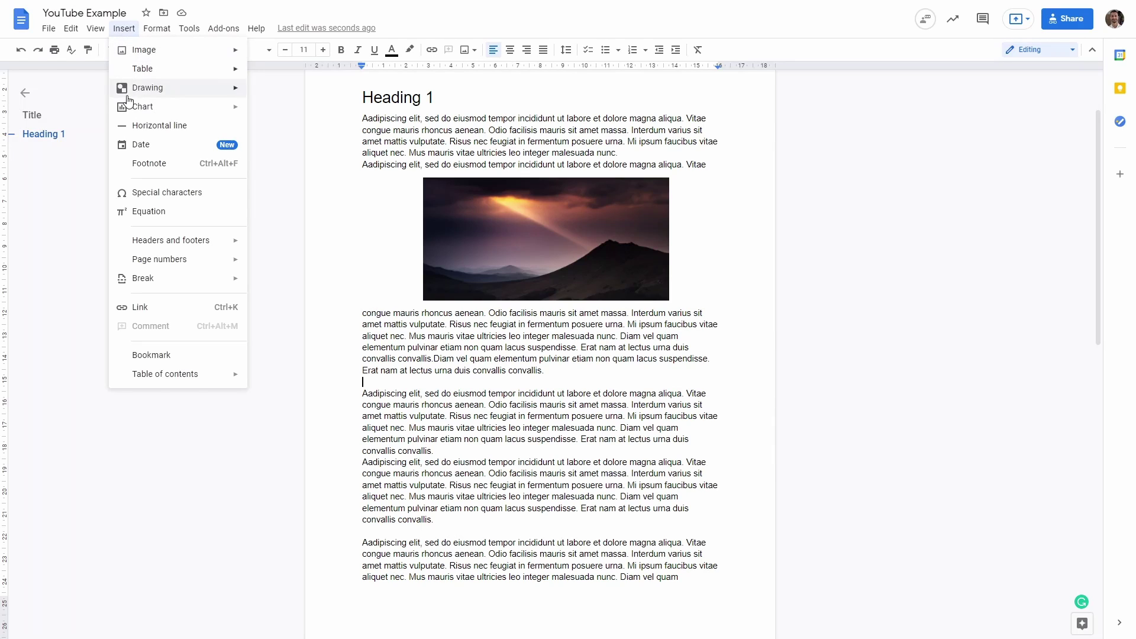
{"action": "mouse_move", "coordinate": [135, 71]}
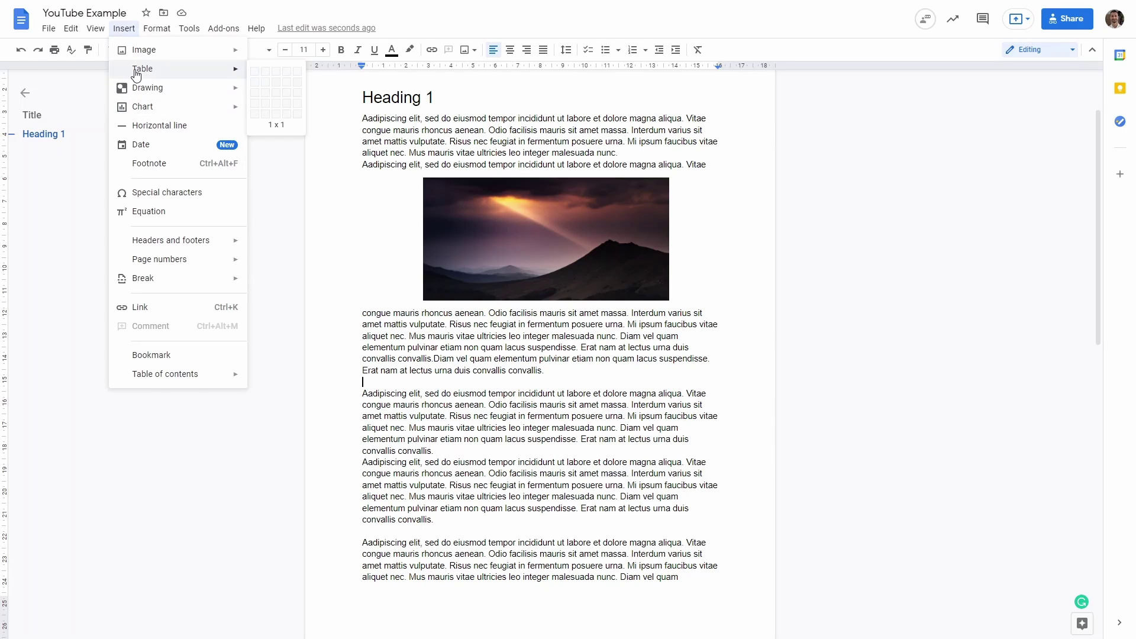
{"action": "left_click", "coordinate": [258, 88]}
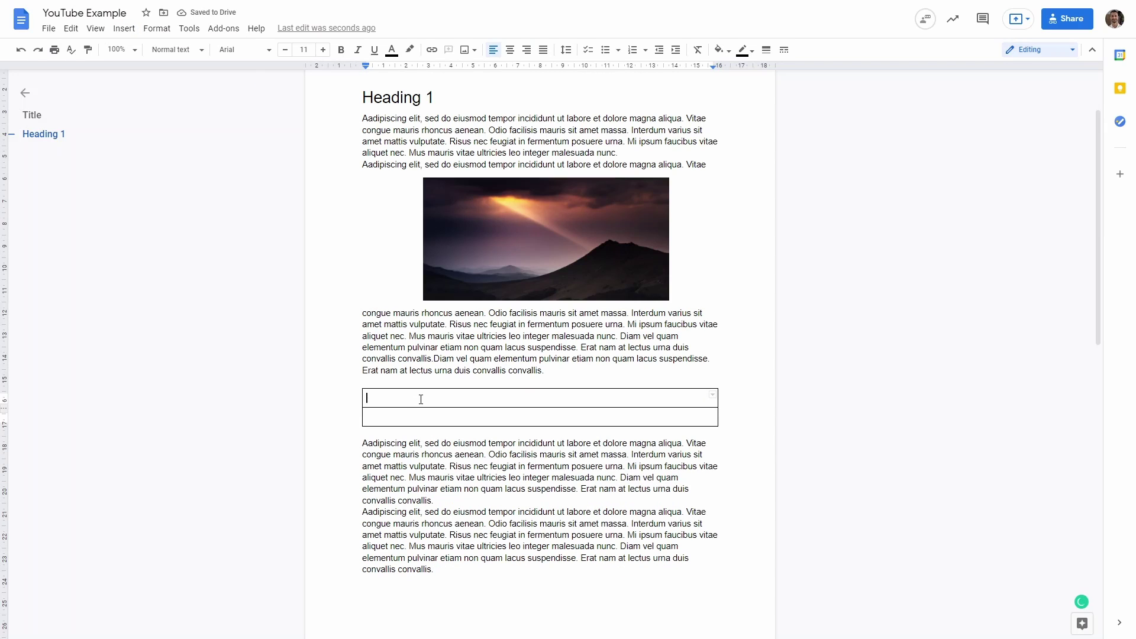
Step: Paste the sunflower photo centred in the table's top cell with In line wrapping
{"action": "left_click", "coordinate": [512, 52]}
{"action": "key", "text": "ctrl+v"}
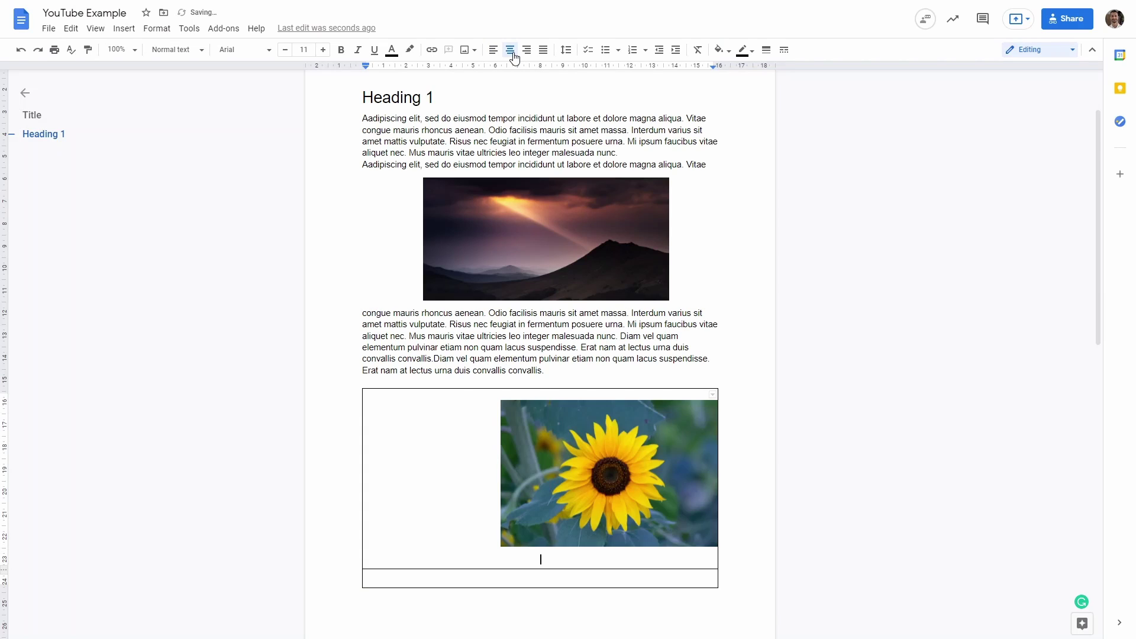
{"action": "left_click", "coordinate": [562, 456]}
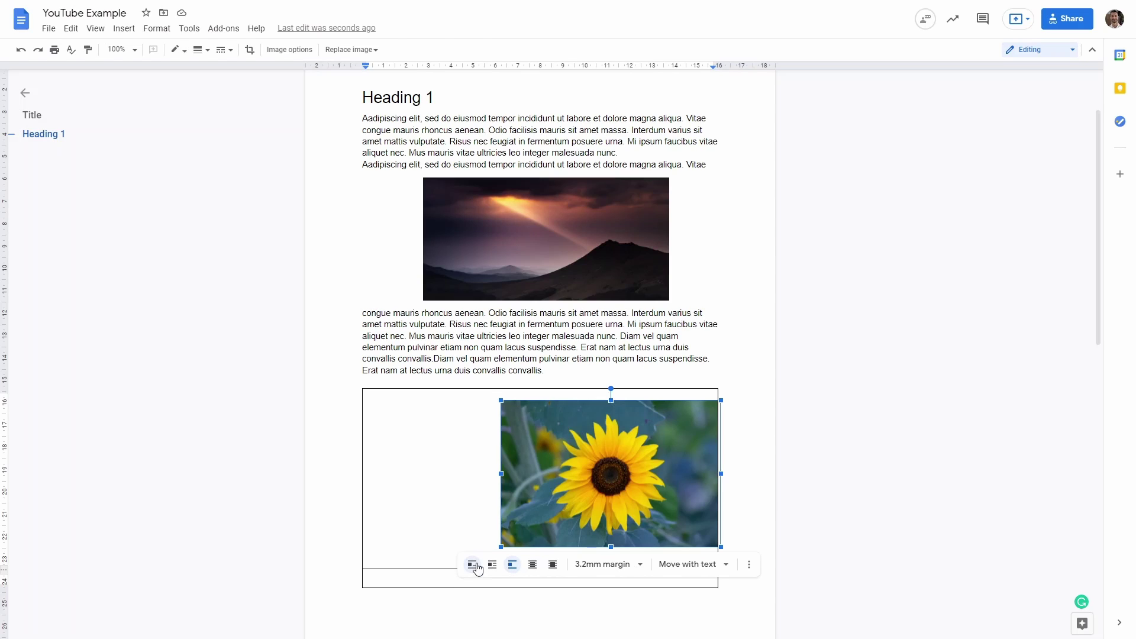
{"action": "left_click", "coordinate": [473, 565]}
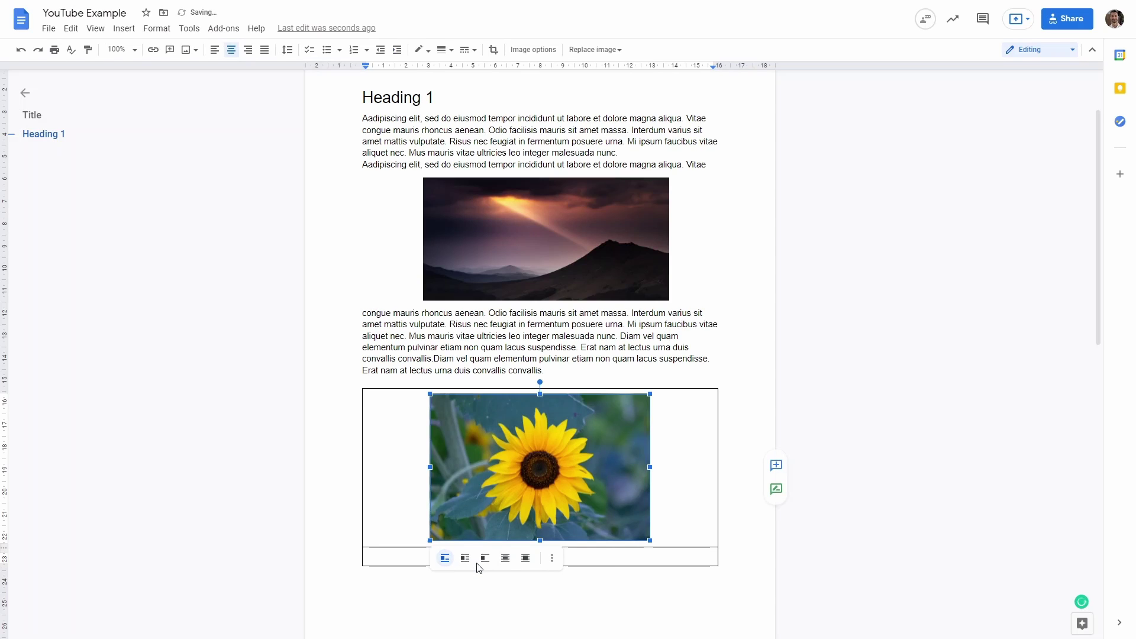
{"action": "left_click", "coordinate": [677, 449]}
{"action": "scroll", "coordinate": [678, 450], "scroll_direction": "down", "scroll_amount": 1}
Step: Type a centred 'Sunflower' caption in the table's lower row beneath the photo
{"action": "scroll", "coordinate": [677, 449], "scroll_direction": "down", "scroll_amount": 1}
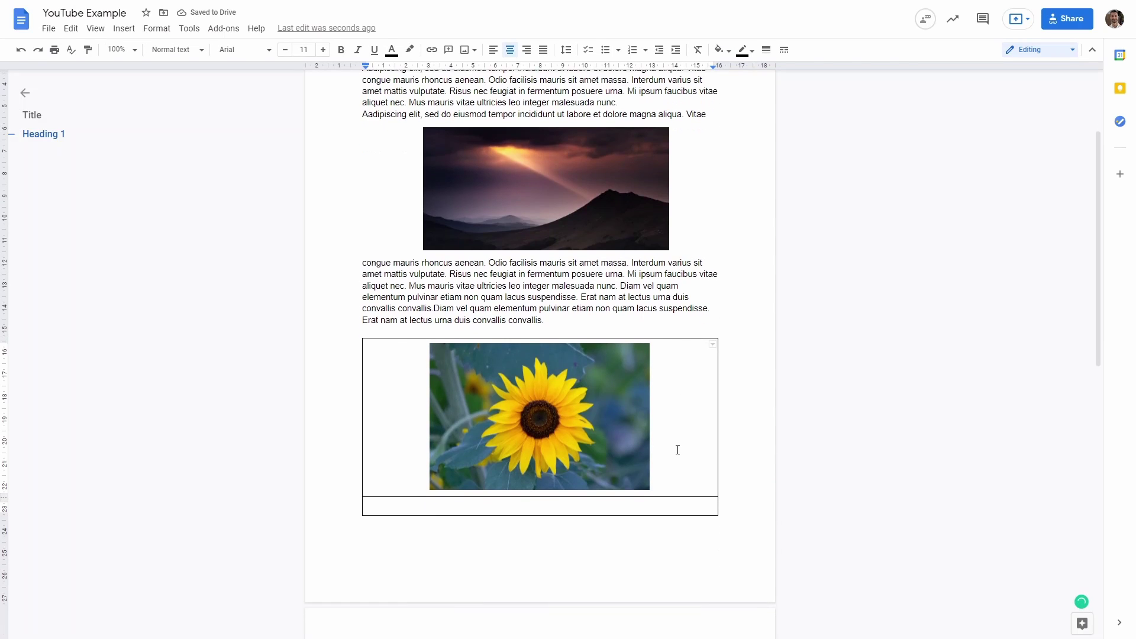
{"action": "left_click", "coordinate": [584, 503]}
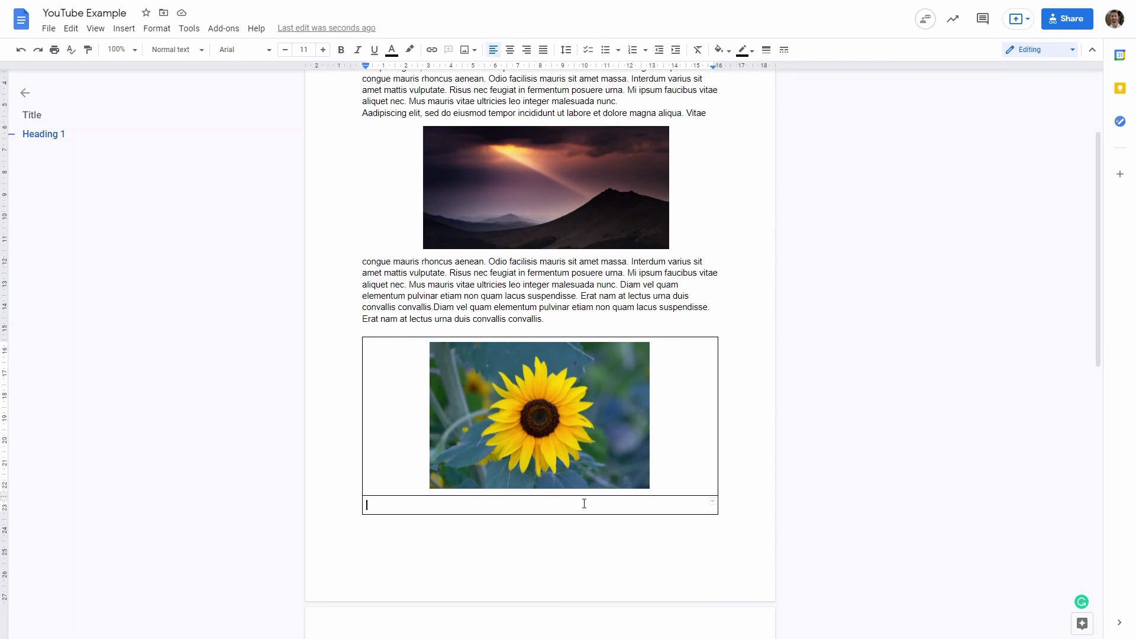
{"action": "left_click", "coordinate": [511, 52]}
{"action": "type", "text": "Sunflower"}
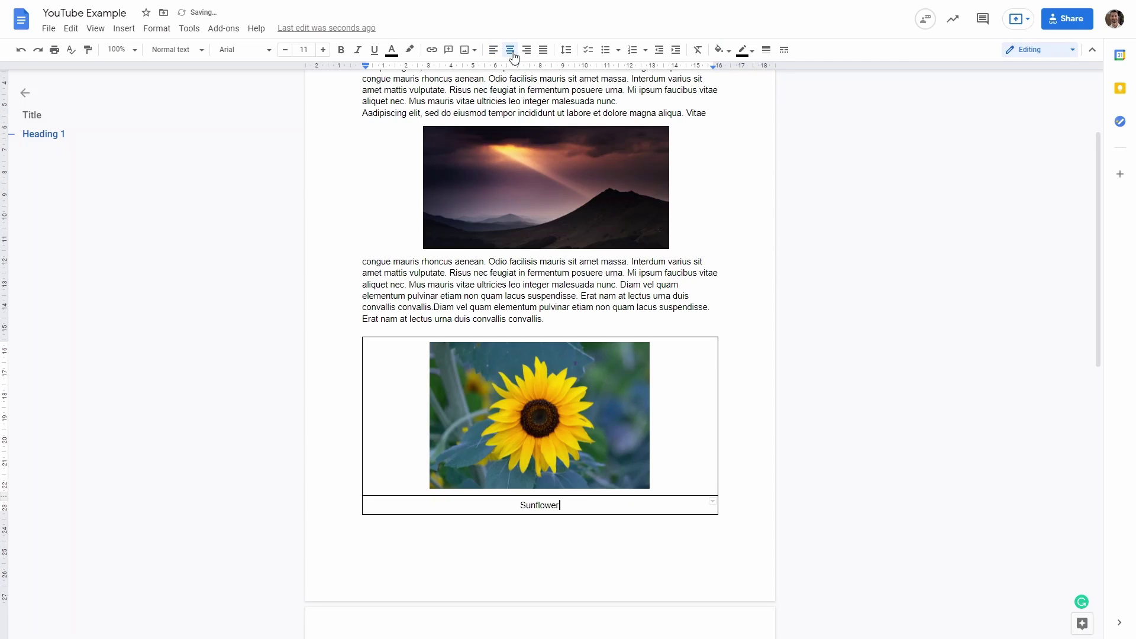
{"action": "scroll", "coordinate": [685, 284], "scroll_direction": "down", "scroll_amount": 1}
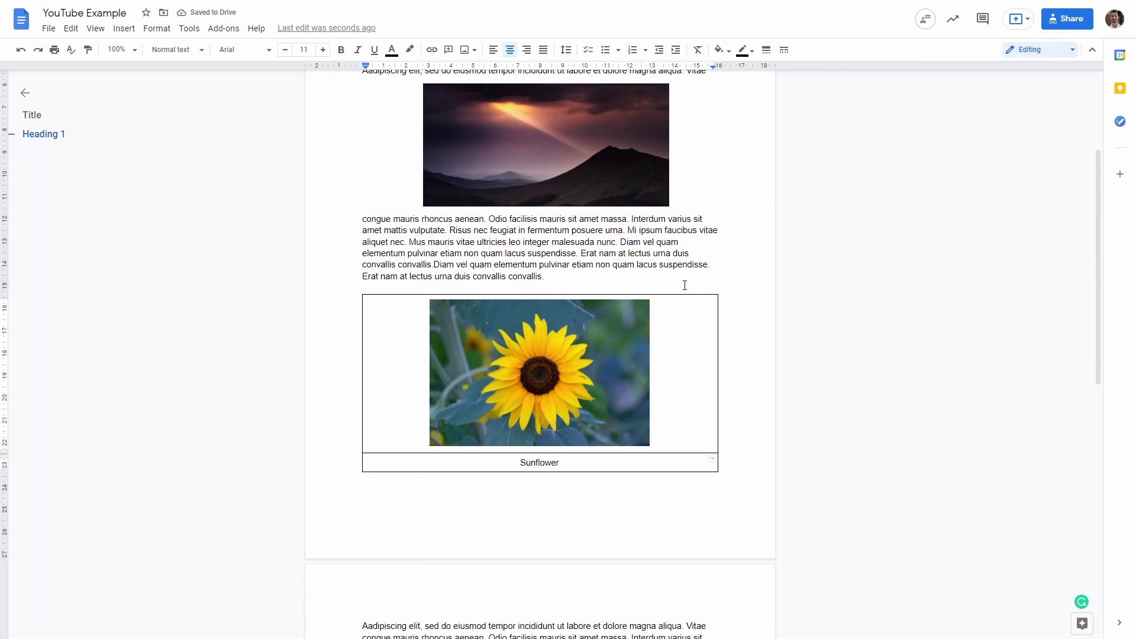
{"action": "right_click", "coordinate": [686, 362]}
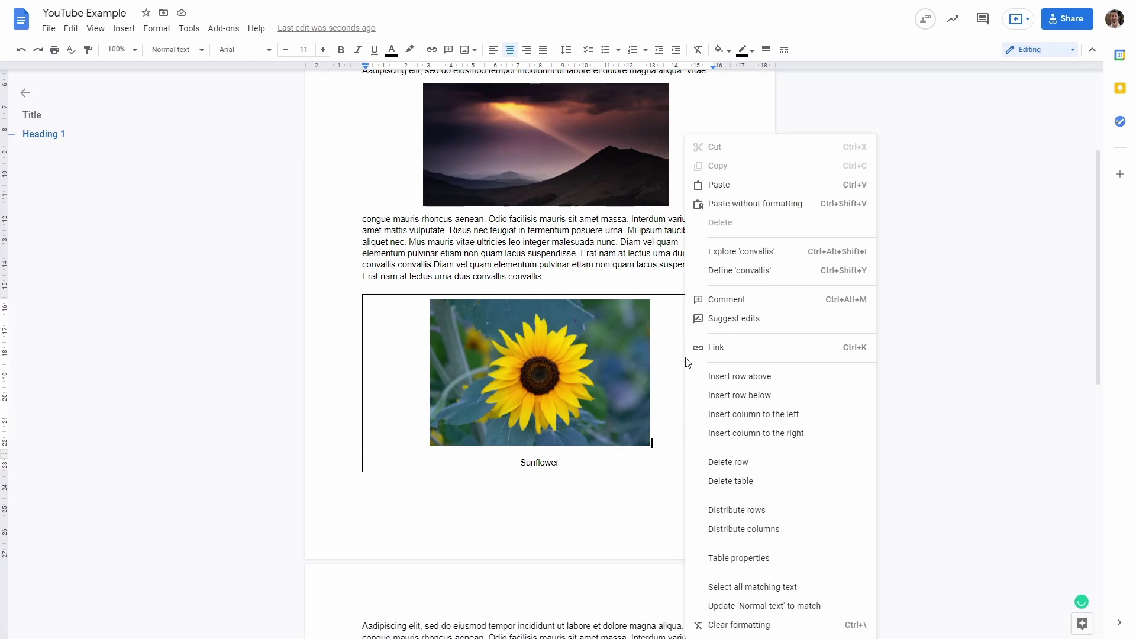
Step: Set the sunflower table's border width to 0pt in Table properties
{"action": "left_click", "coordinate": [717, 559]}
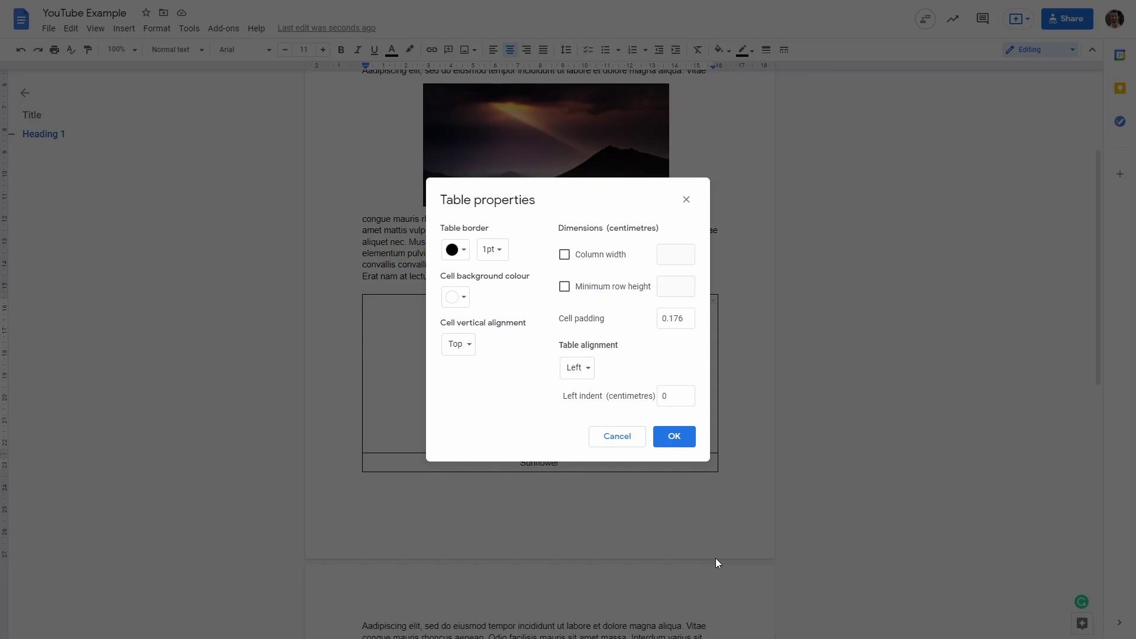
{"action": "left_click", "coordinate": [462, 252]}
{"action": "left_click", "coordinate": [492, 249]}
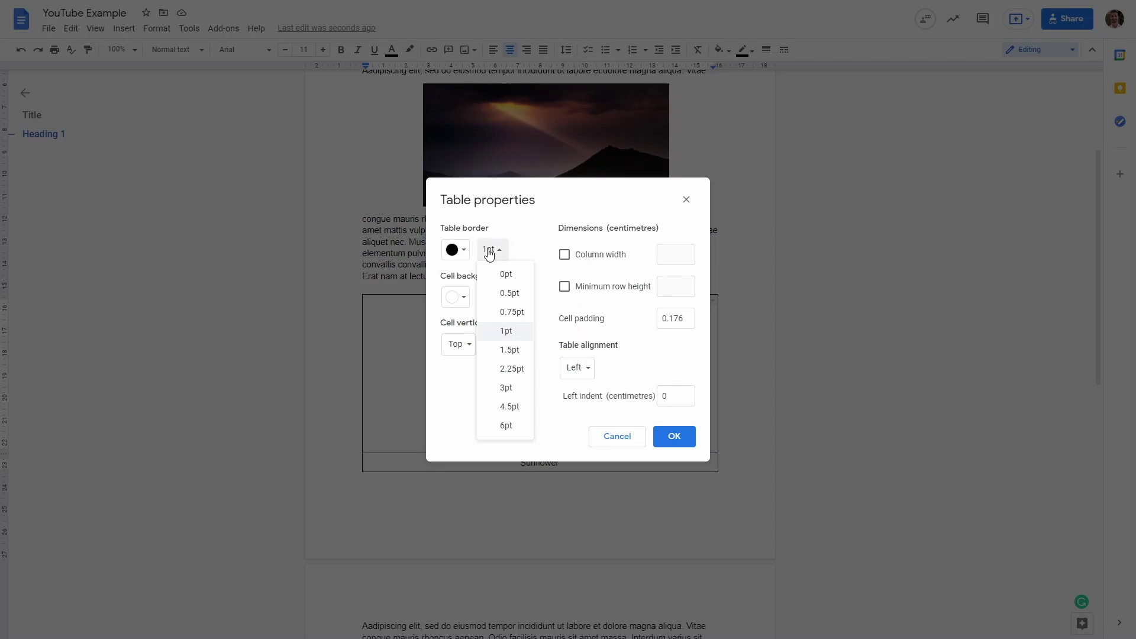
{"action": "left_click", "coordinate": [497, 275]}
{"action": "left_click", "coordinate": [663, 427]}
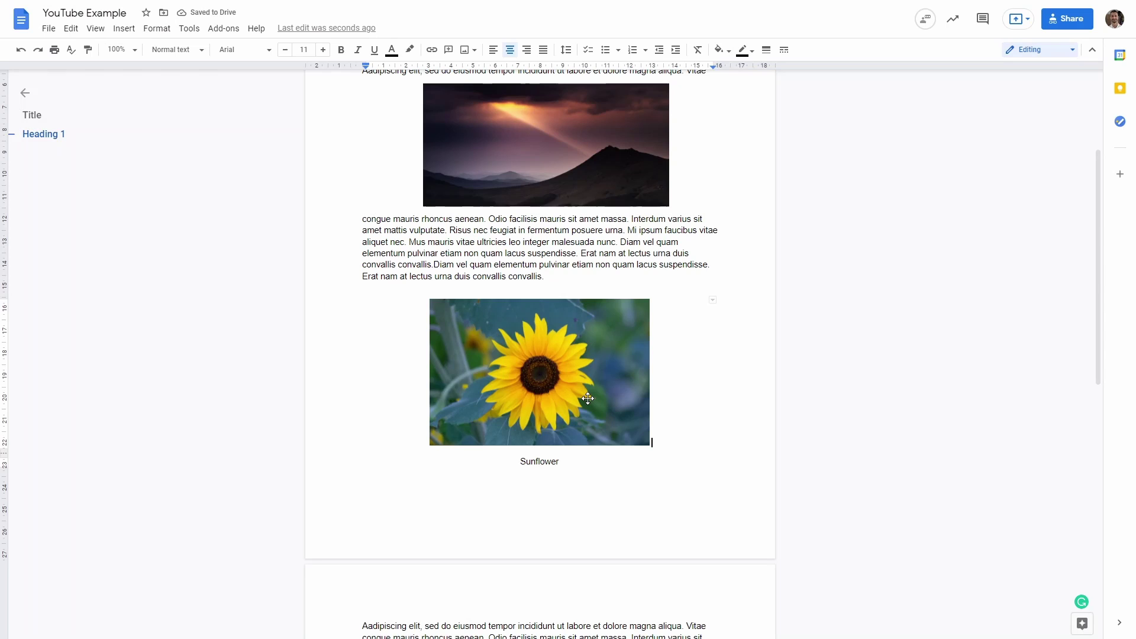
{"action": "scroll", "coordinate": [587, 398], "scroll_direction": "down", "scroll_amount": 1}
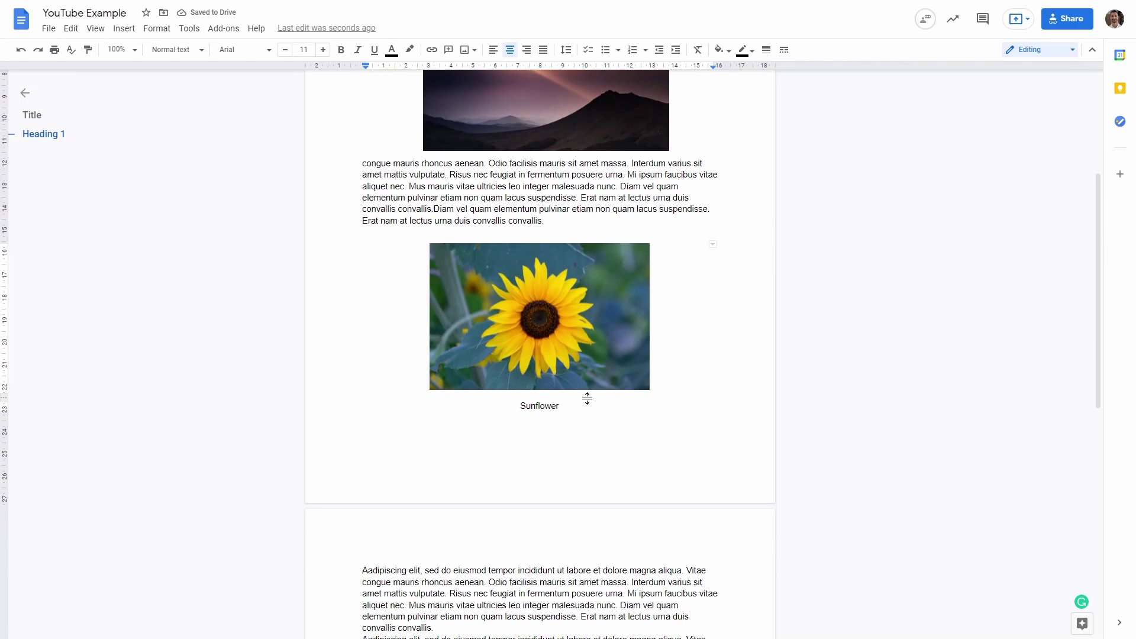
{"action": "scroll", "coordinate": [588, 398], "scroll_direction": "down", "scroll_amount": 1}
{"action": "scroll", "coordinate": [588, 399], "scroll_direction": "down", "scroll_amount": 1}
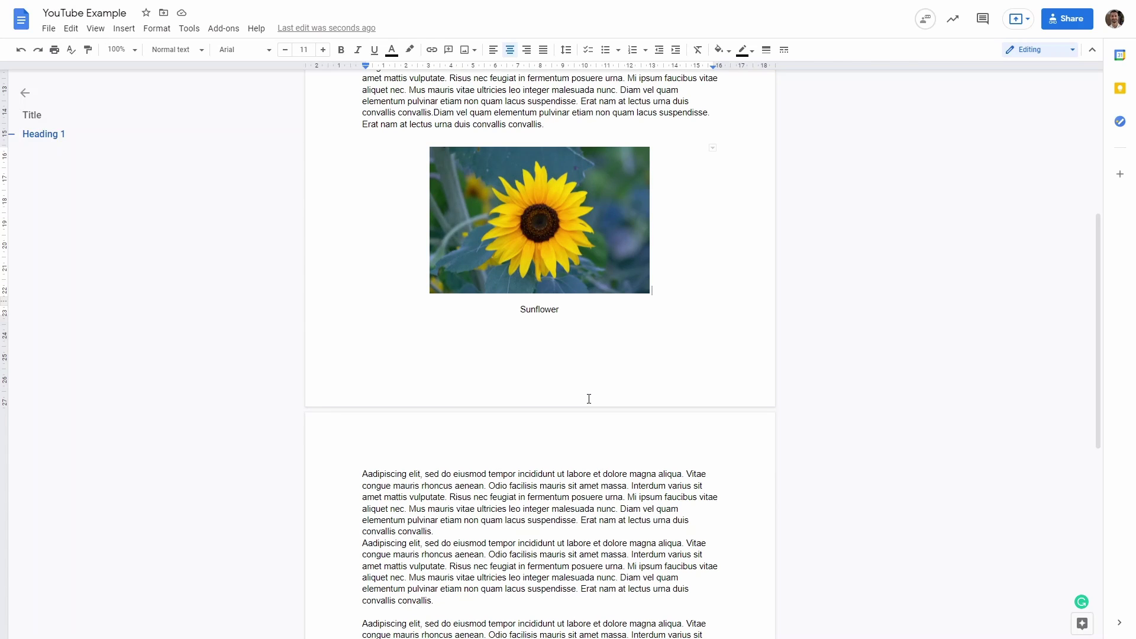
{"action": "scroll", "coordinate": [589, 398], "scroll_direction": "down", "scroll_amount": 1}
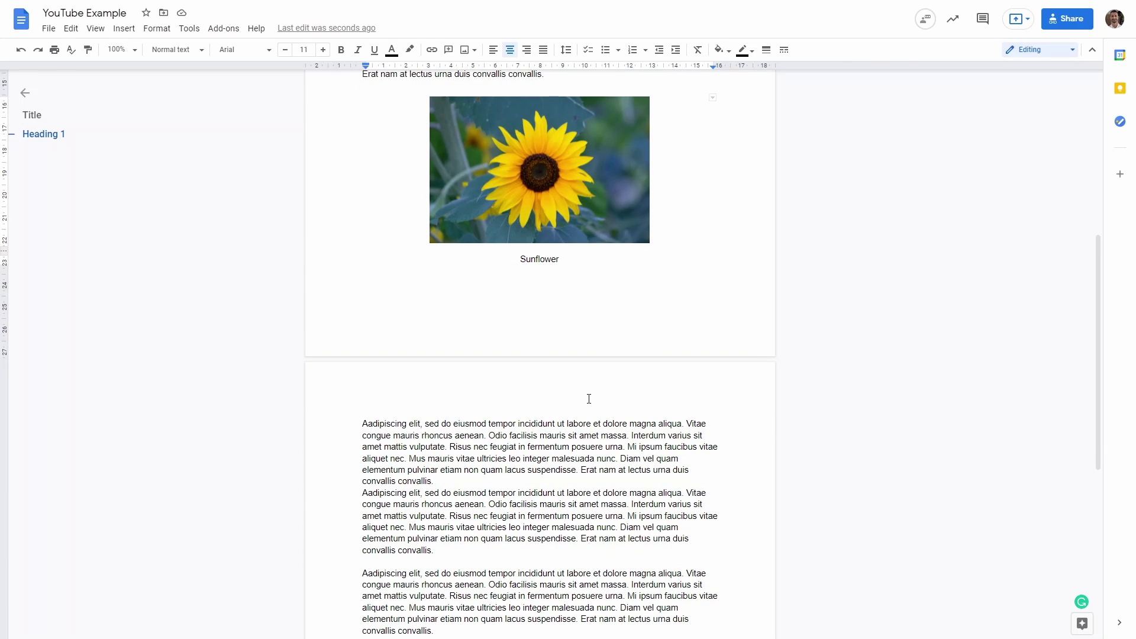
Step: Add a blank line after the first paragraph on page two
{"action": "scroll", "coordinate": [589, 398], "scroll_direction": "down", "scroll_amount": 1}
{"action": "left_click", "coordinate": [564, 410]}
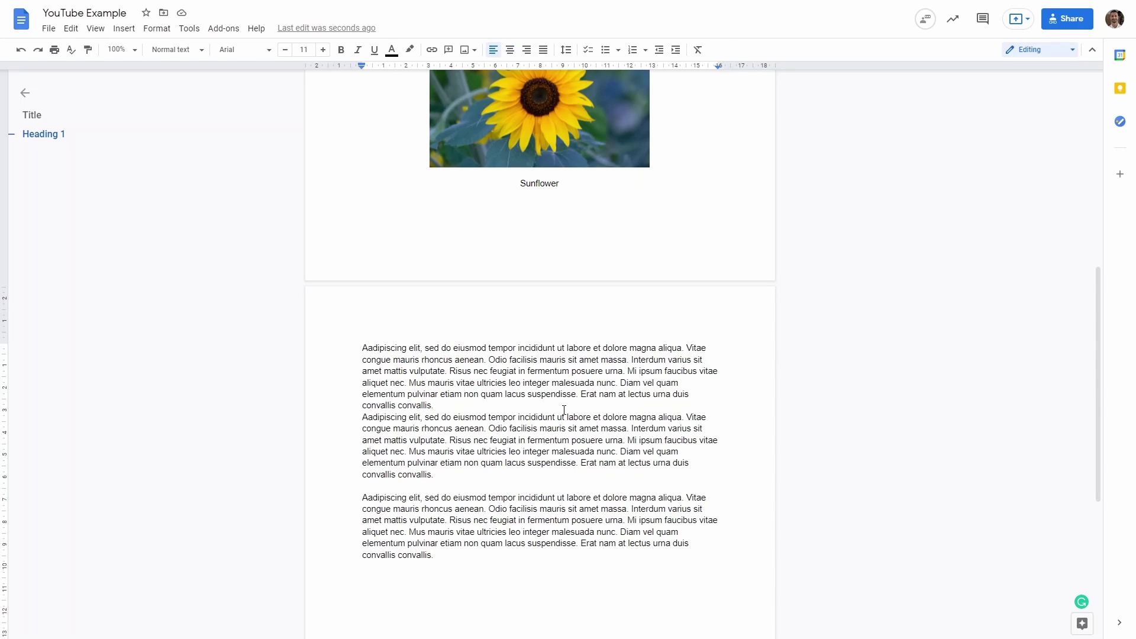
{"action": "key", "text": "Return"}
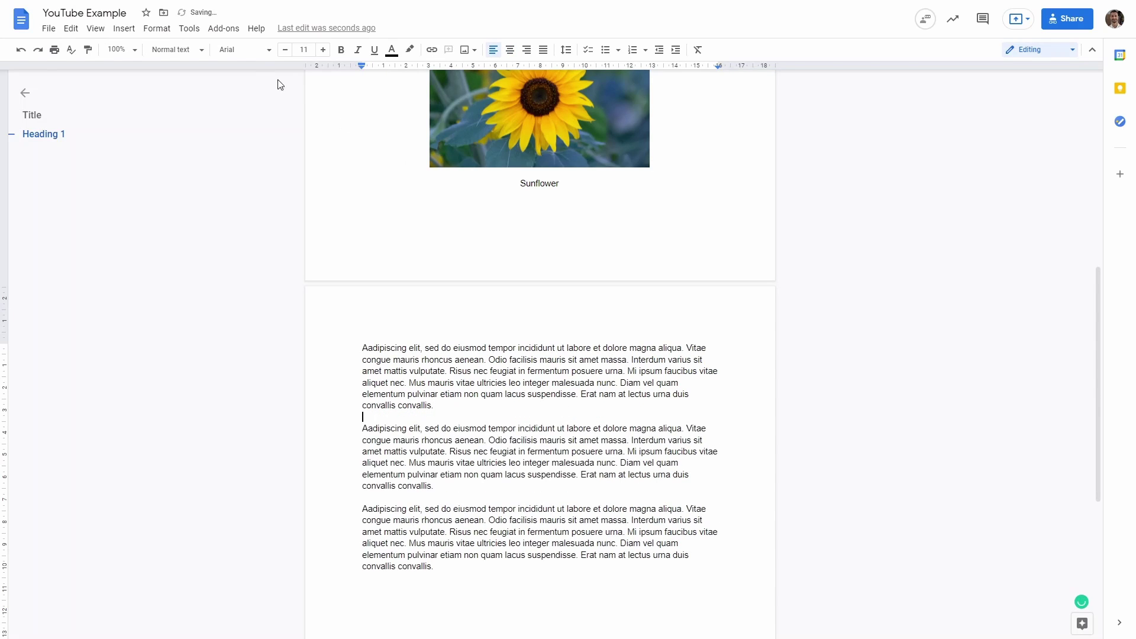
Step: Look up Docx2Latex in the add-on marketplace to confirm it is installed, then close the marketplace
{"action": "left_click", "coordinate": [223, 34]}
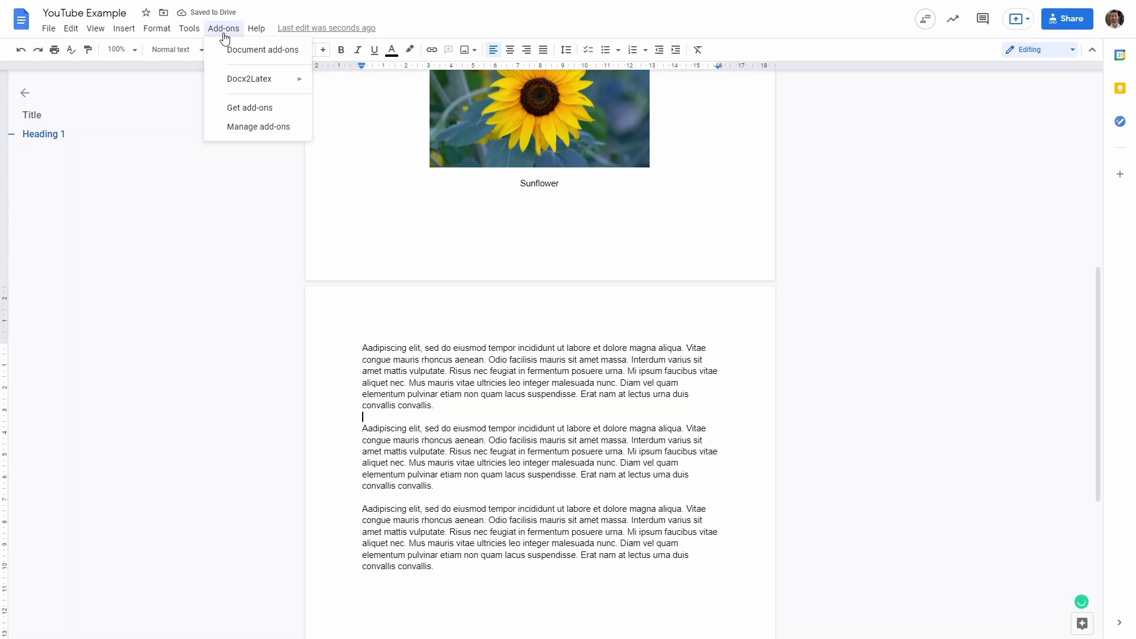
{"action": "mouse_move", "coordinate": [229, 82]}
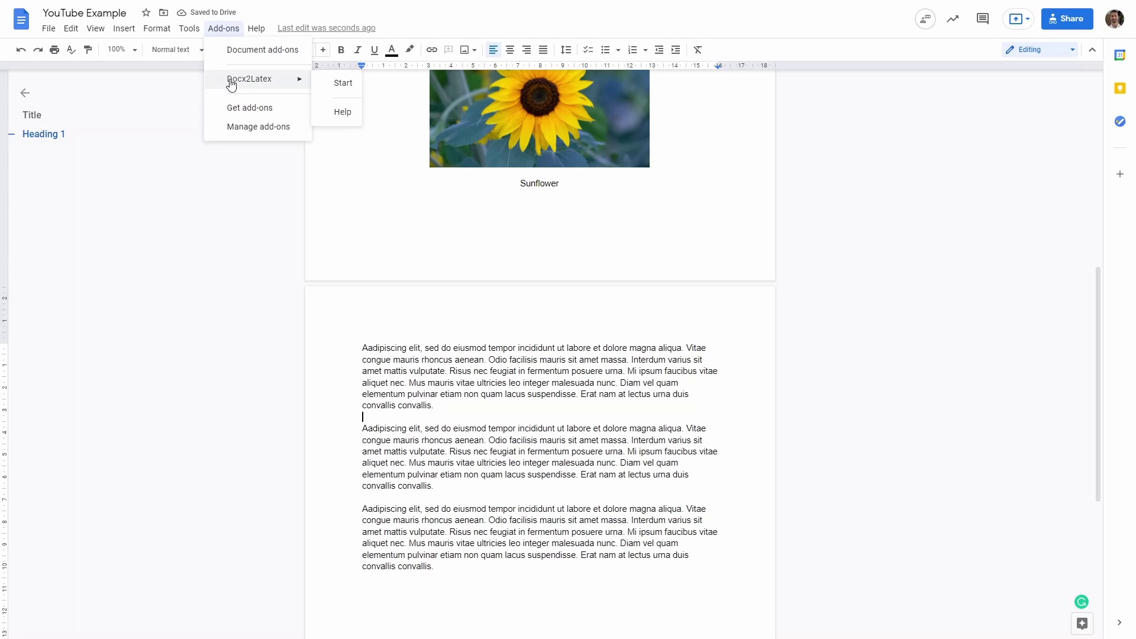
{"action": "left_click", "coordinate": [252, 109]}
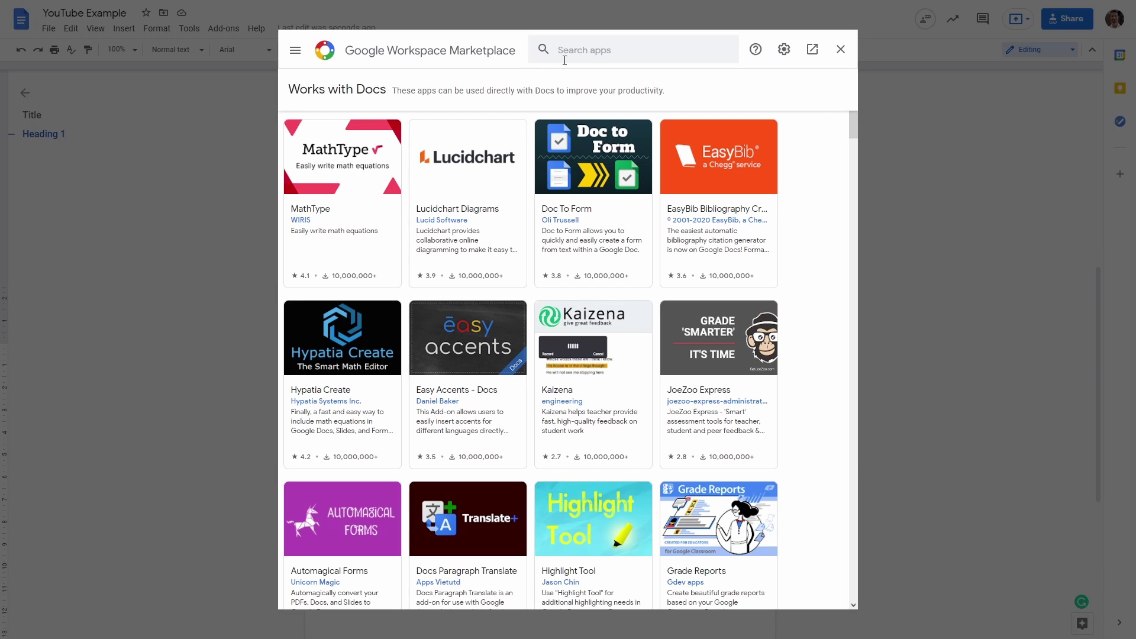
{"action": "left_click", "coordinate": [587, 48]}
{"action": "type", "text": "Docx2Latex"}
{"action": "key", "text": "Return"}
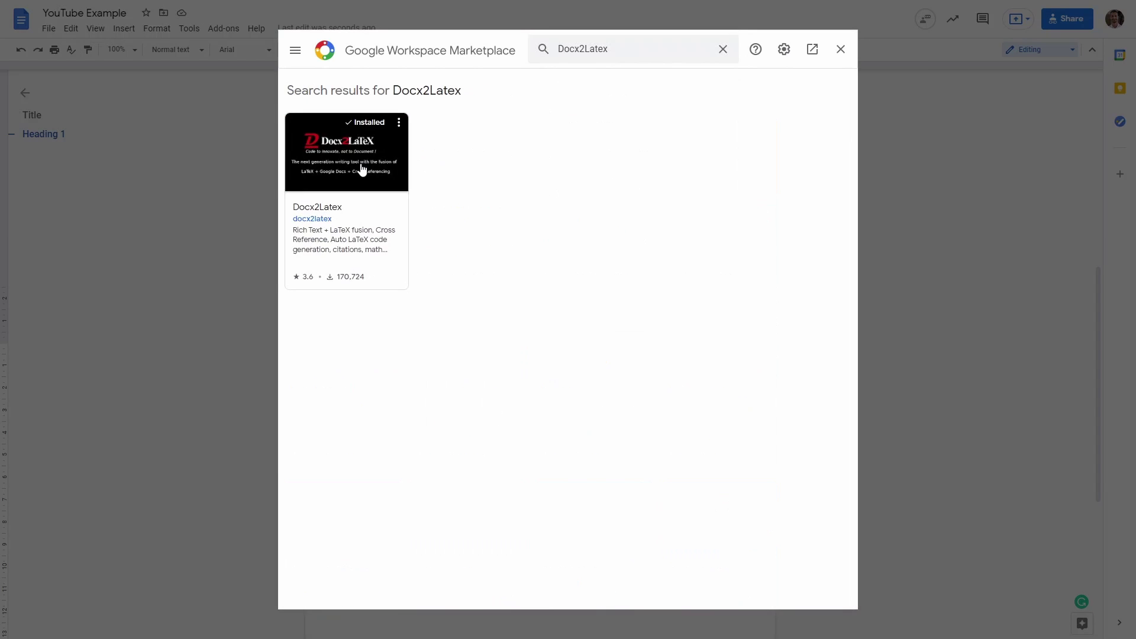
{"action": "left_click", "coordinate": [362, 168]}
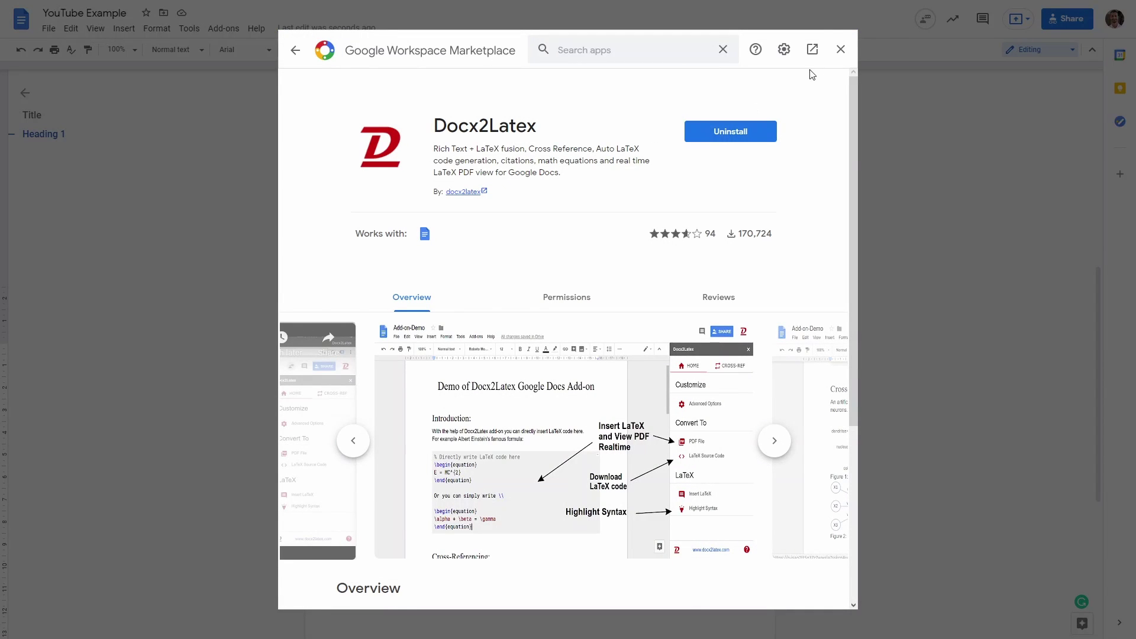
{"action": "left_click", "coordinate": [840, 49]}
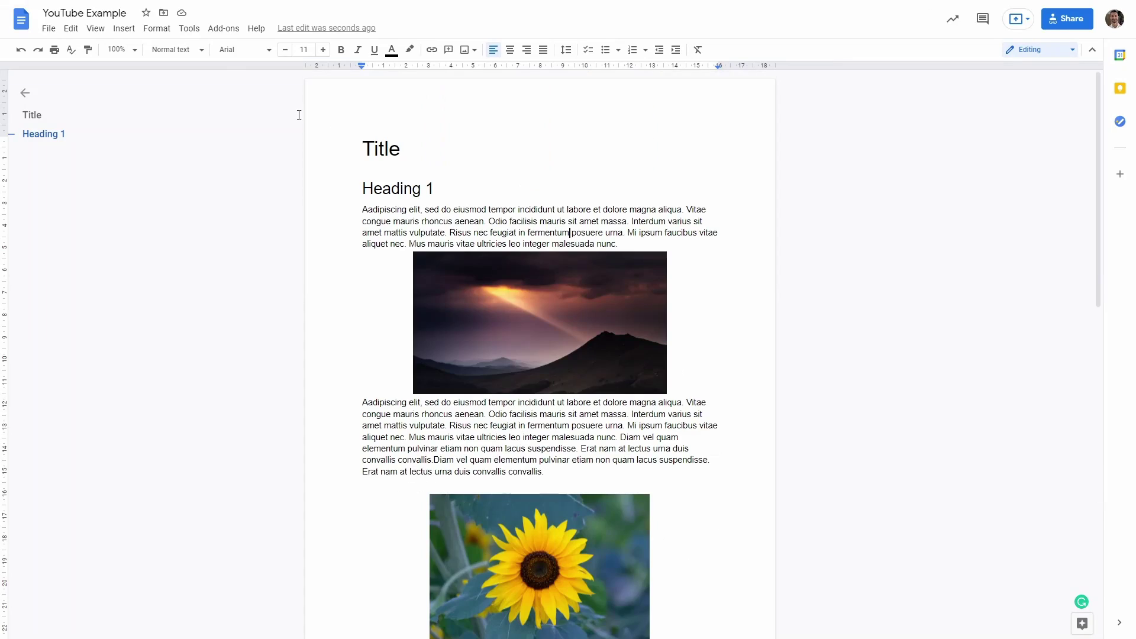
Step: Caption the mountain image 'Figure 1: Mountain' using Docx2Latex's C-REF Add Figure Caption
{"action": "left_click", "coordinate": [223, 35]}
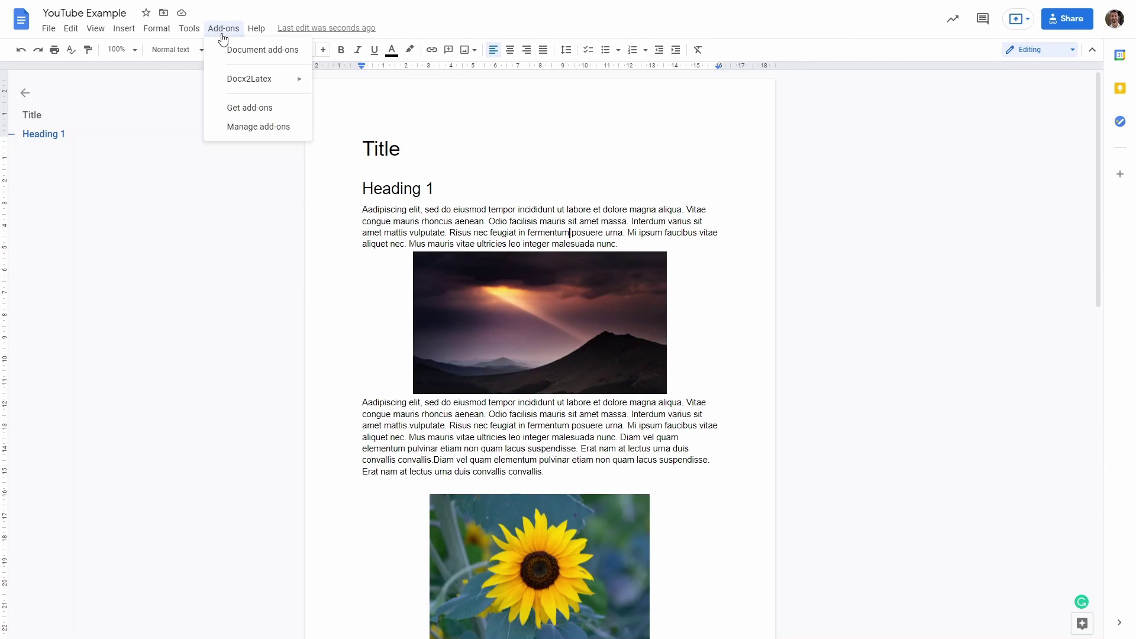
{"action": "mouse_move", "coordinate": [227, 89]}
{"action": "left_click", "coordinate": [342, 86]}
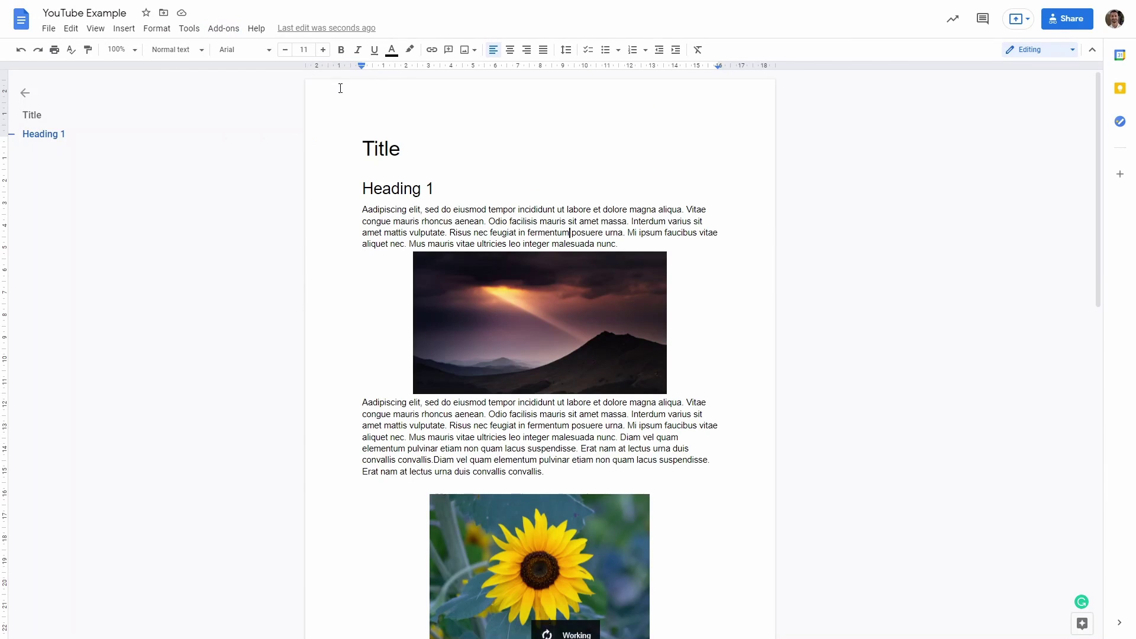
{"action": "left_click", "coordinate": [467, 292]}
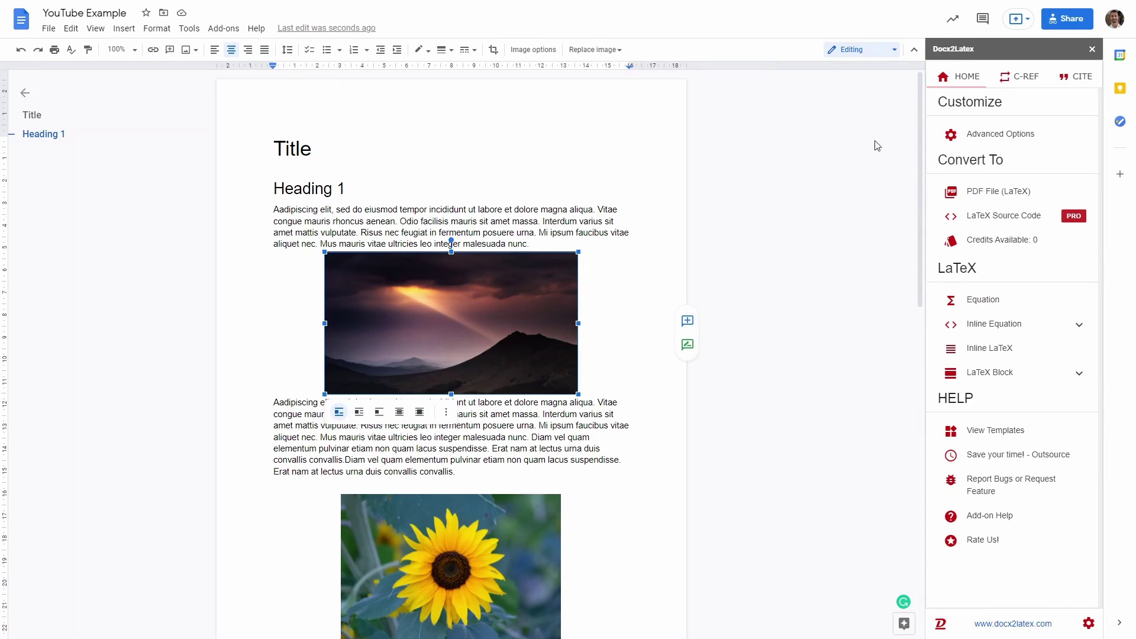
{"action": "left_click", "coordinate": [1025, 75]}
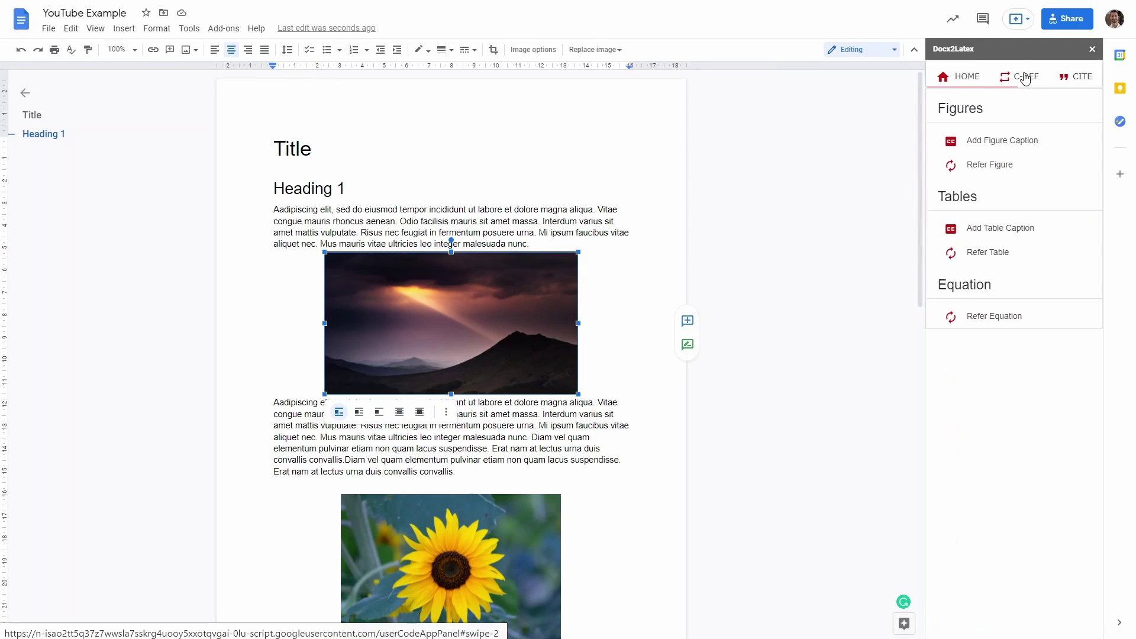
{"action": "left_click", "coordinate": [1020, 144]}
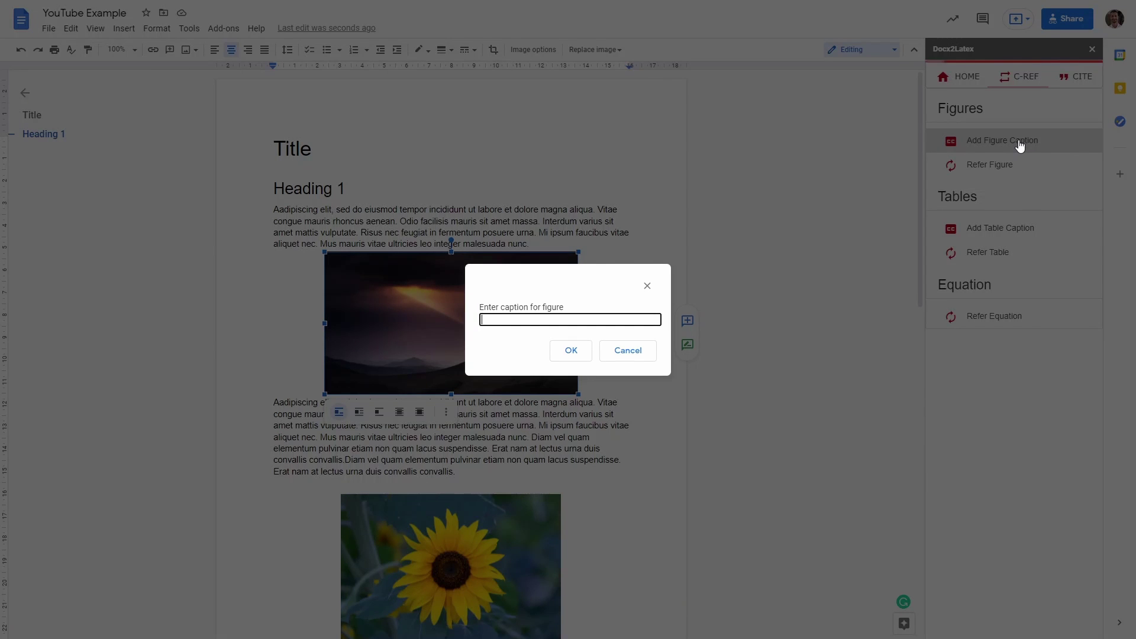
{"action": "type", "text": "Mountain"}
{"action": "left_click", "coordinate": [588, 350]}
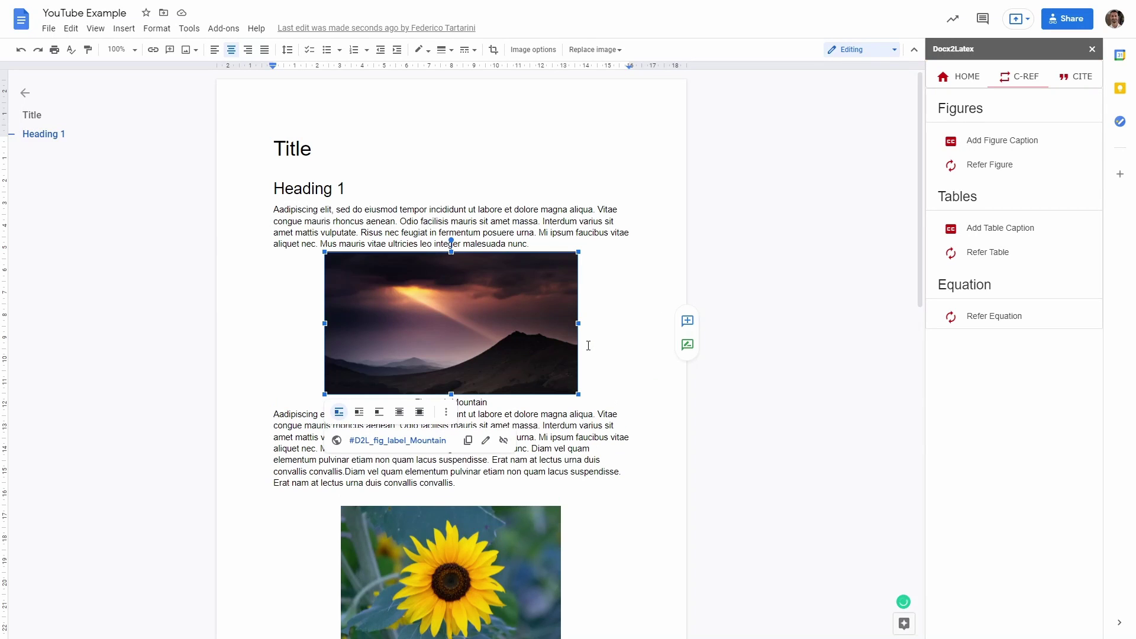
{"action": "left_click", "coordinate": [539, 401]}
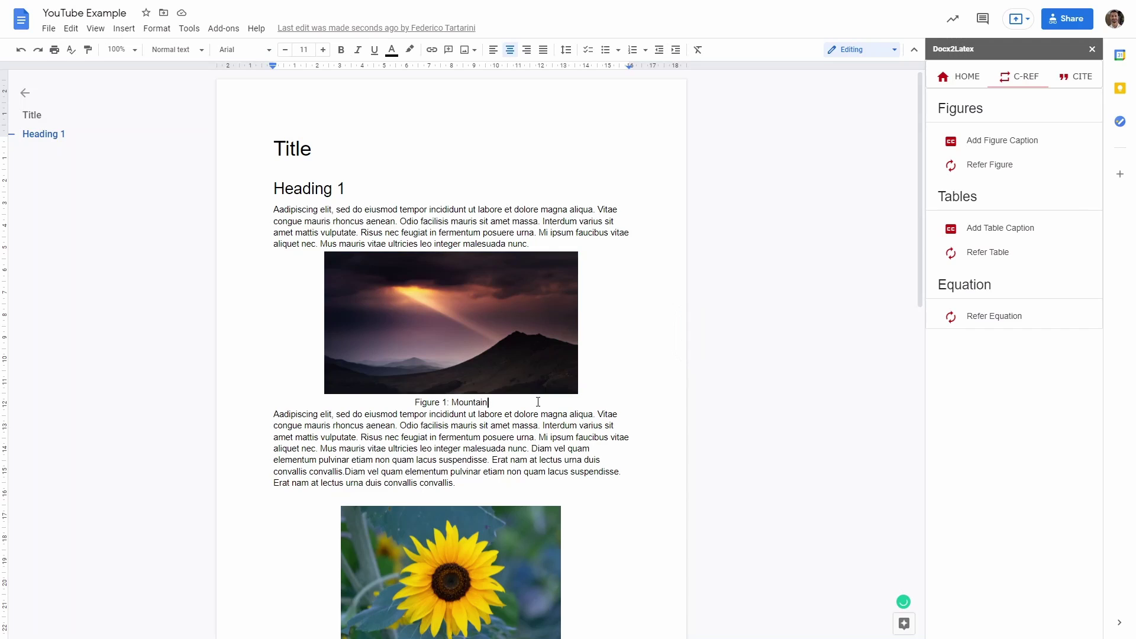
Step: Add space before the paragraph under the Figure 1 caption and after the first paragraph
{"action": "left_click", "coordinate": [275, 416]}
{"action": "left_click", "coordinate": [565, 51]}
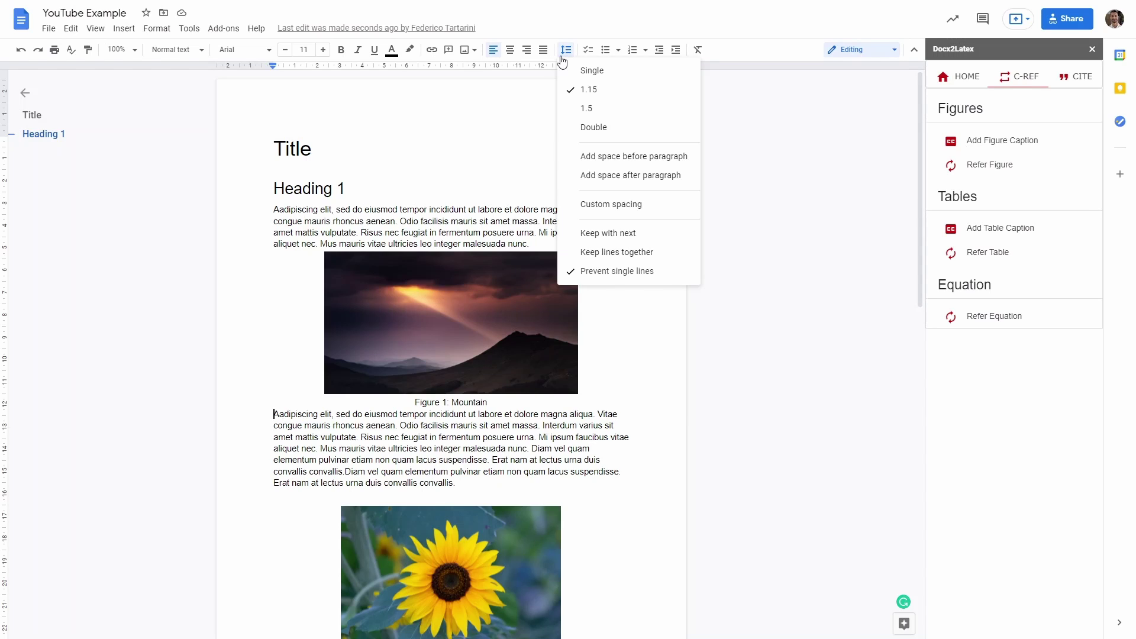
{"action": "left_click", "coordinate": [585, 155]}
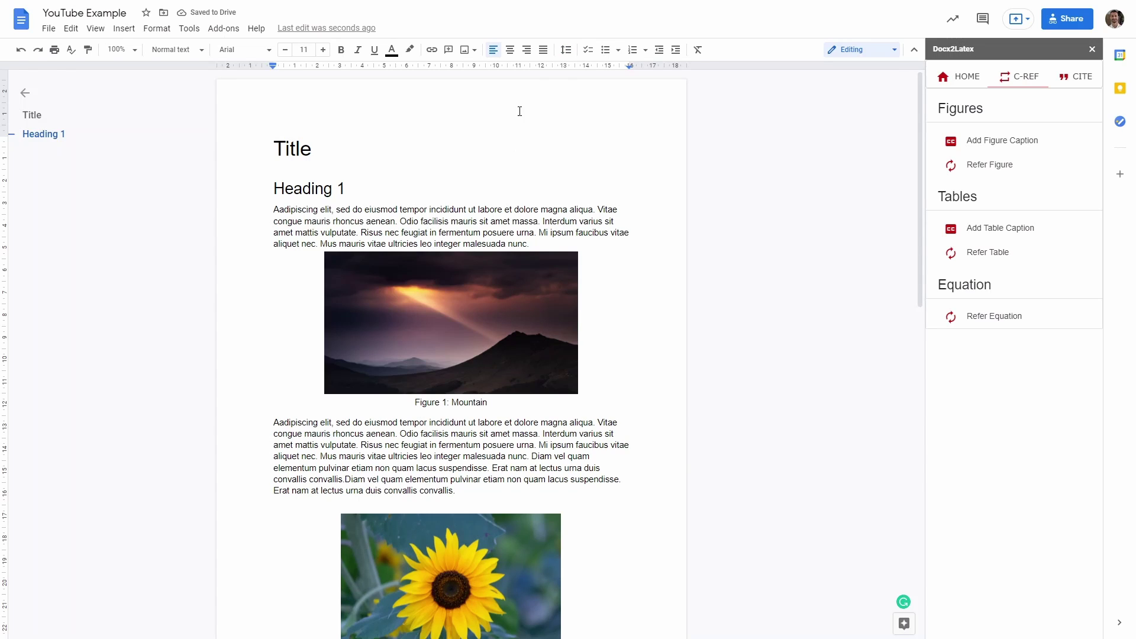
{"action": "left_click", "coordinate": [565, 50]}
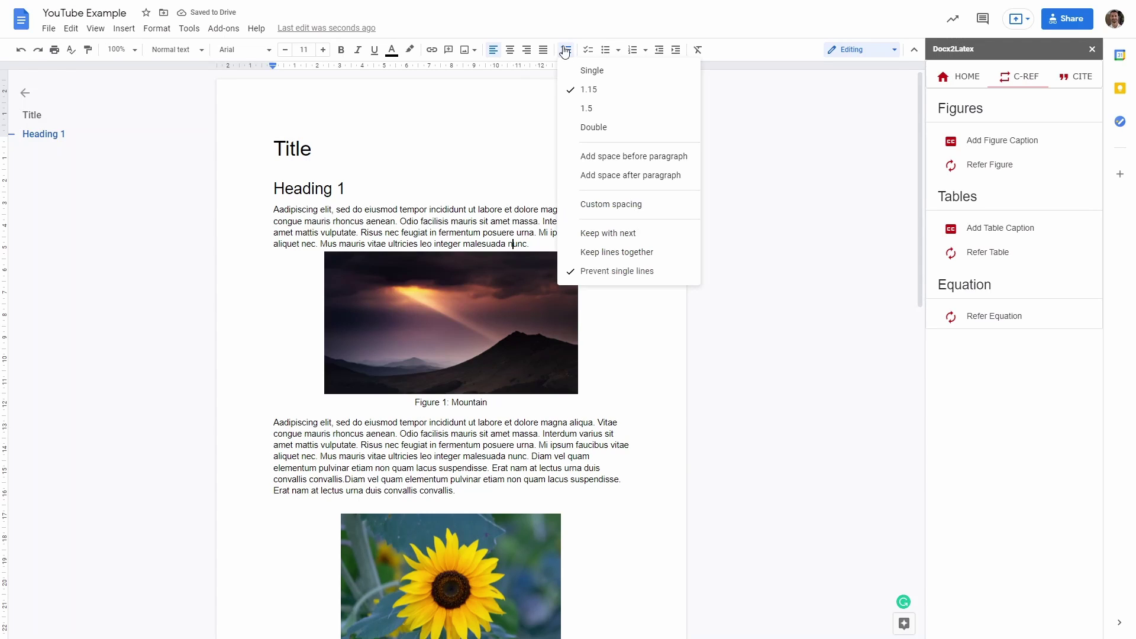
{"action": "left_click", "coordinate": [612, 176]}
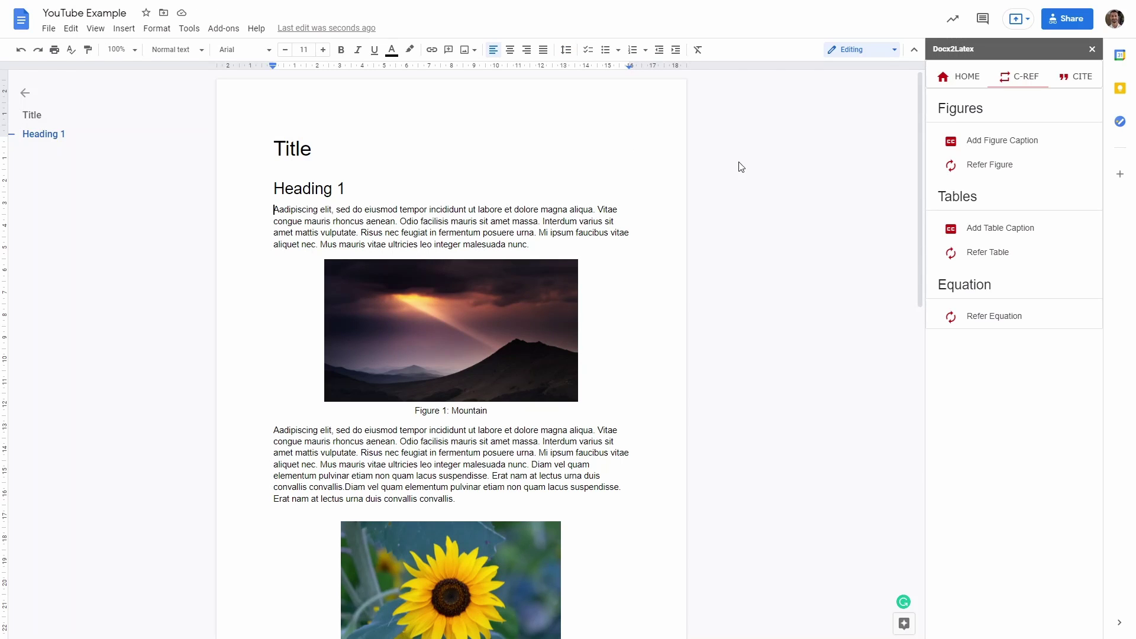
{"action": "left_click", "coordinate": [987, 173]}
Step: Insert a linked Fig. 1: Mountain reference followed by 'is a mountain.' to open the paragraph
{"action": "left_click", "coordinate": [988, 190]}
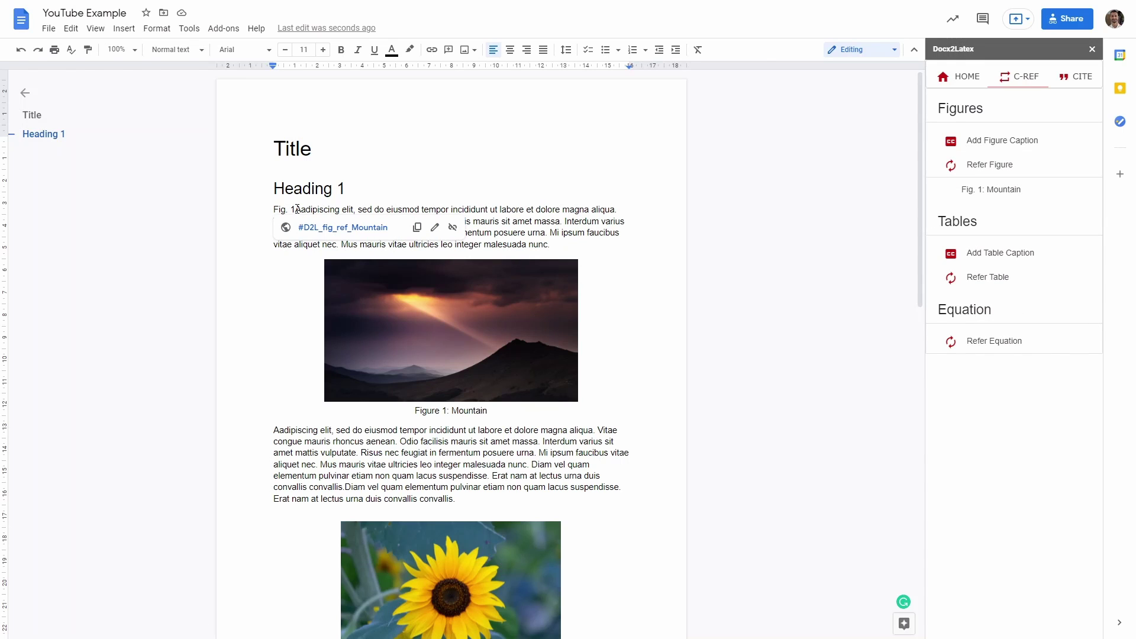
{"action": "type", "text": "is a mounta"}
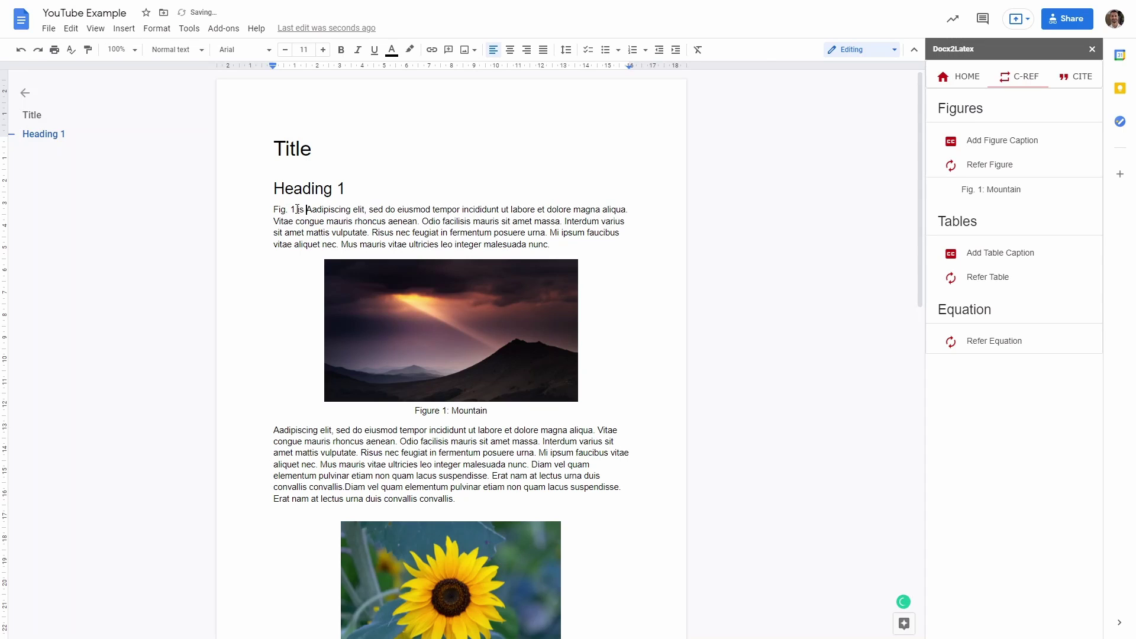
{"action": "type", "text": "in."}
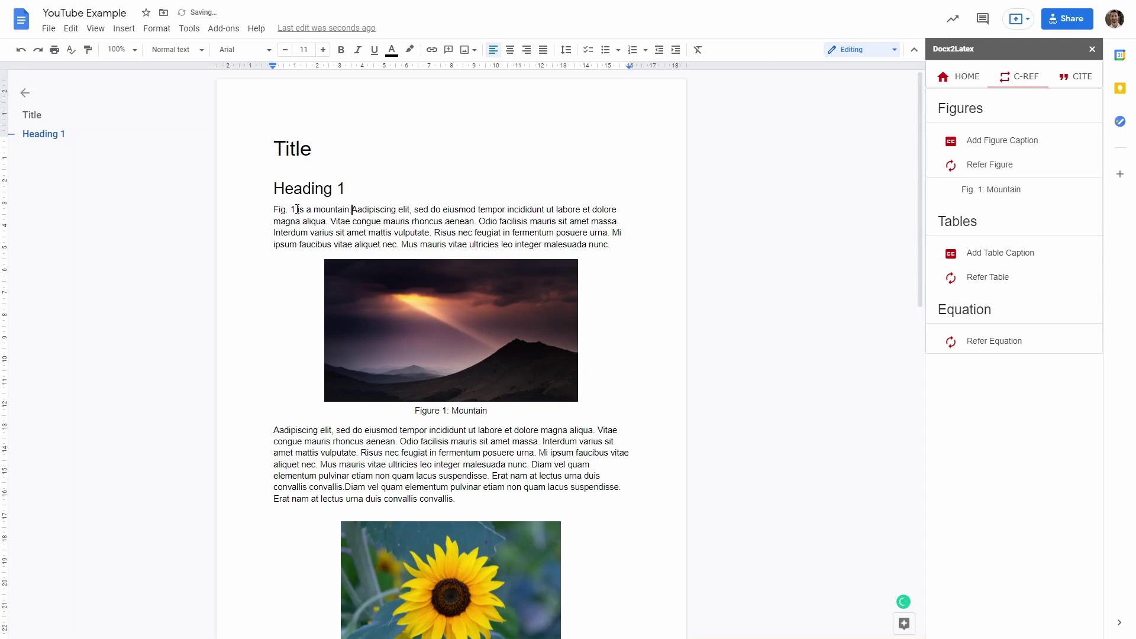
{"action": "left_click", "coordinate": [479, 221]}
Step: Split the paragraph before 'Odio' and insert the first web image result for 'rain'
{"action": "key", "text": "Return"}
{"action": "key", "text": "Return"}
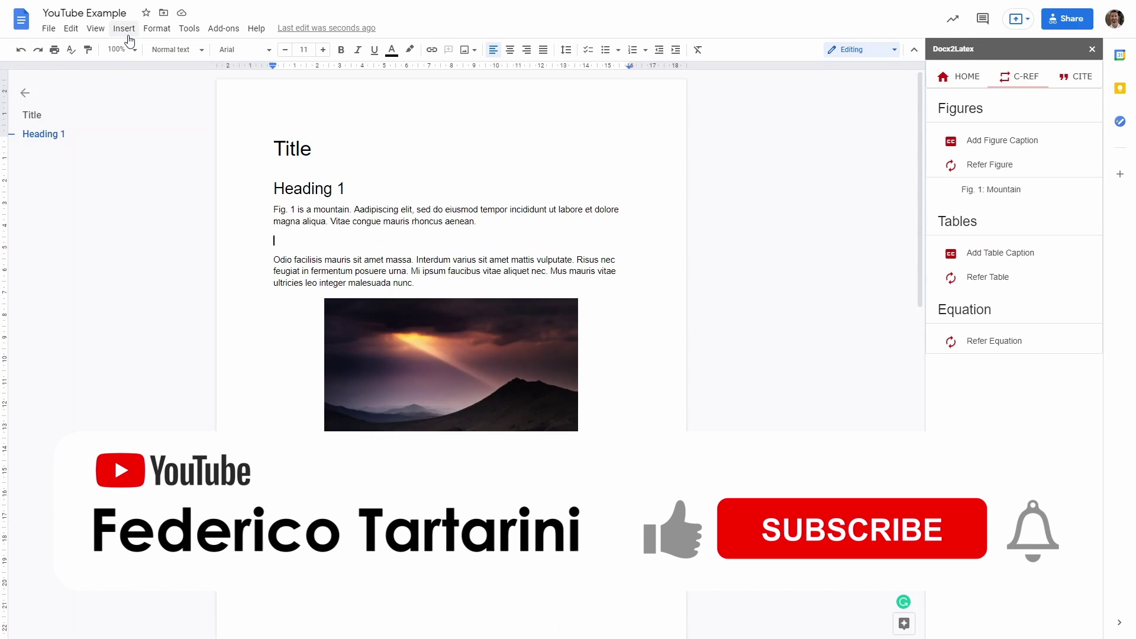
{"action": "left_click", "coordinate": [126, 29]}
{"action": "mouse_move", "coordinate": [177, 49]}
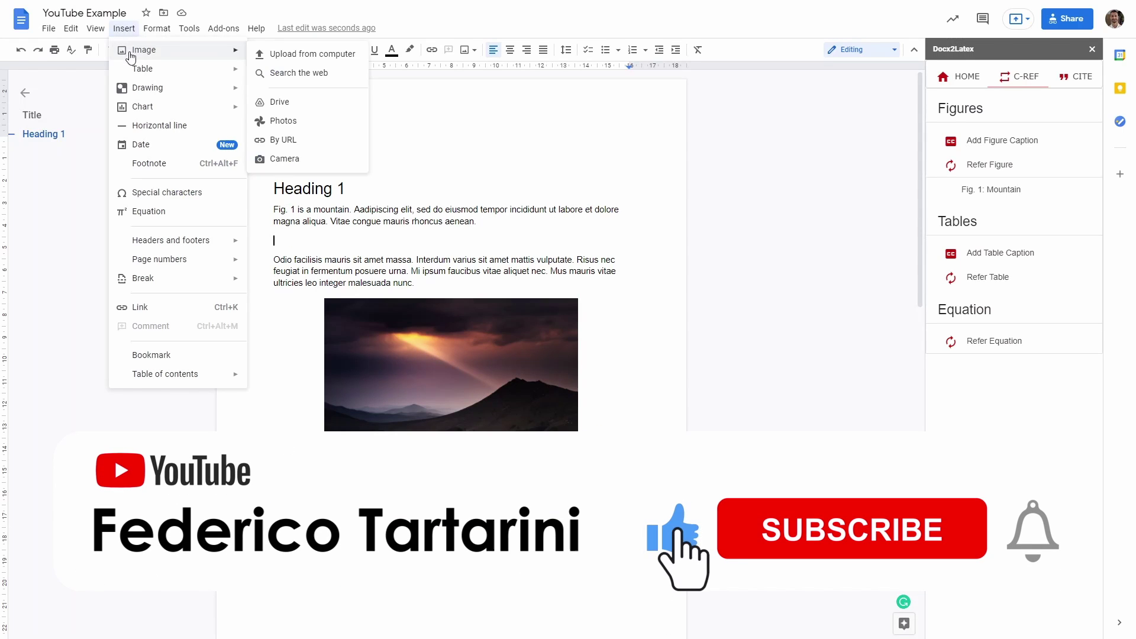
{"action": "left_click", "coordinate": [291, 74]}
{"action": "type", "text": "rain"}
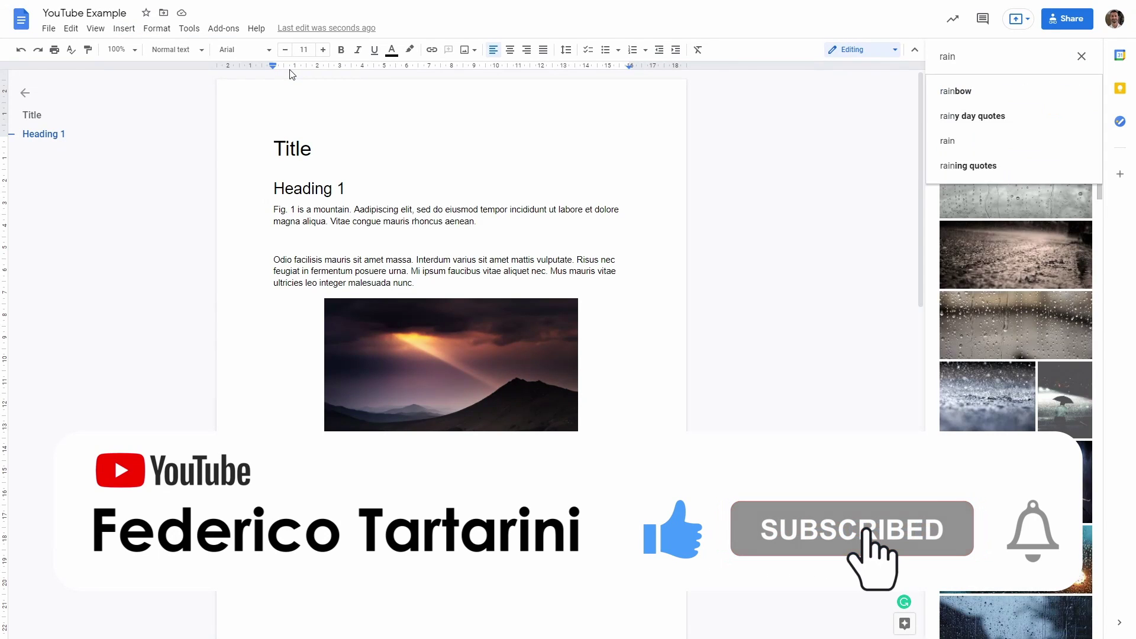
{"action": "key", "text": "Return"}
{"action": "left_click", "coordinate": [1017, 106]}
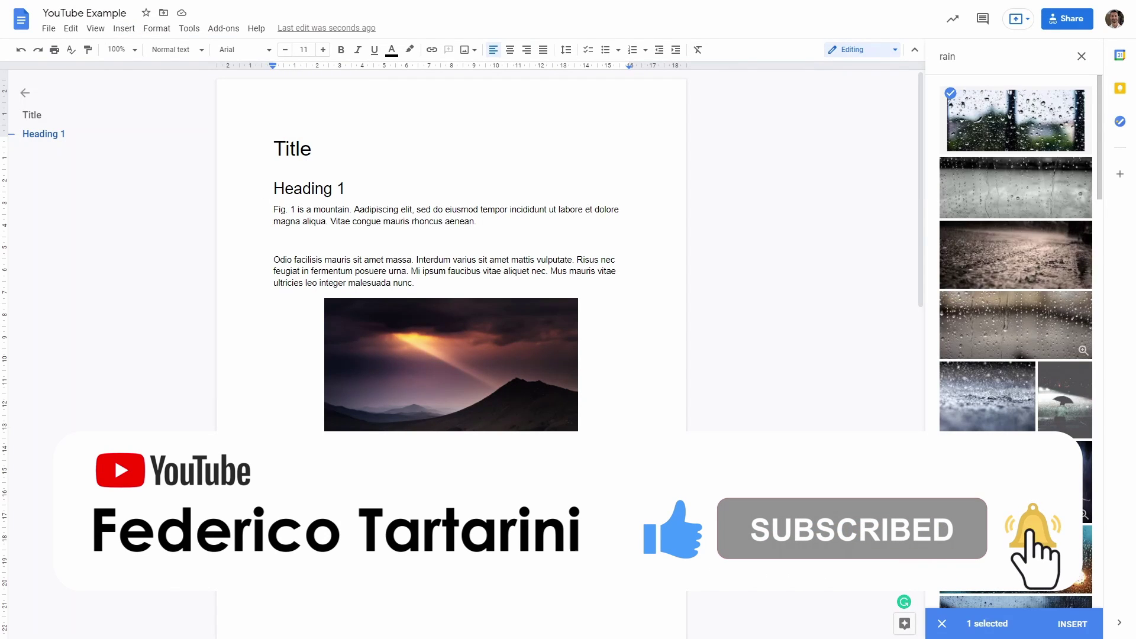
{"action": "left_click", "coordinate": [1072, 624]}
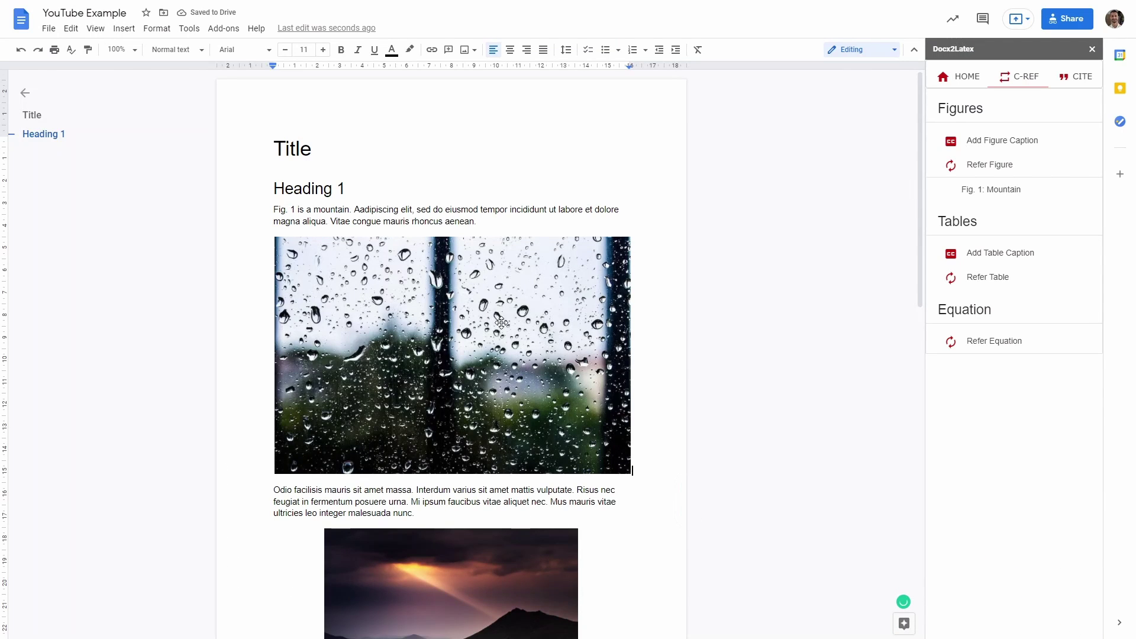
Step: Crop the rain-drops image down to a thin horizontal strip
{"action": "left_click", "coordinate": [501, 325]}
{"action": "left_click", "coordinate": [493, 51]}
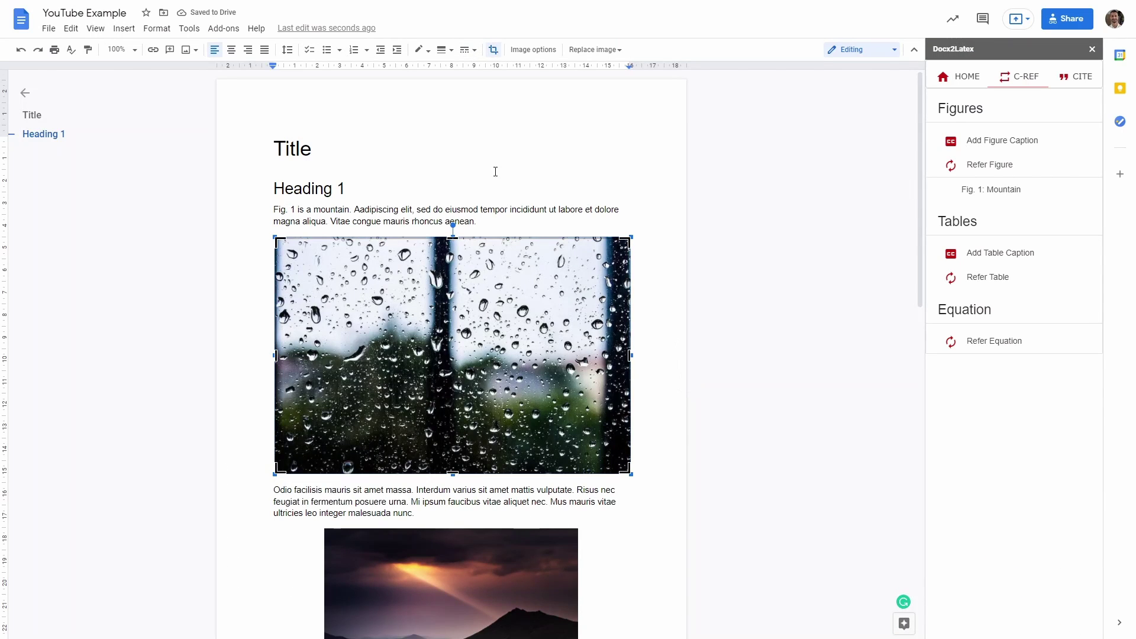
{"action": "left_click_drag", "start_coordinate": [454, 472], "coordinate": [454, 310]}
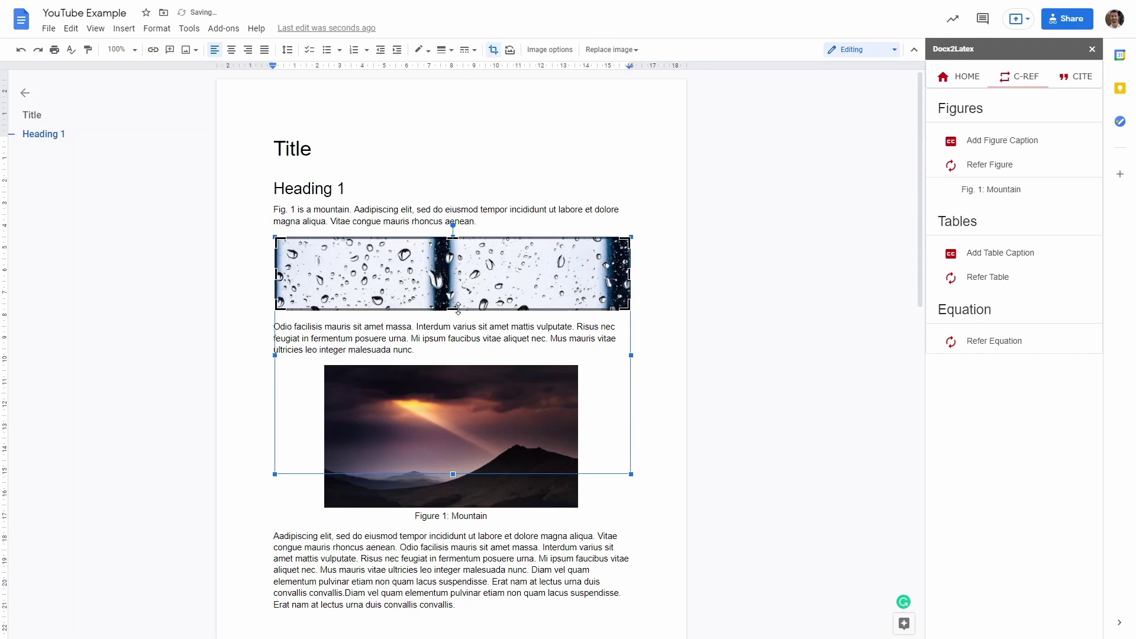
{"action": "left_click", "coordinate": [520, 225]}
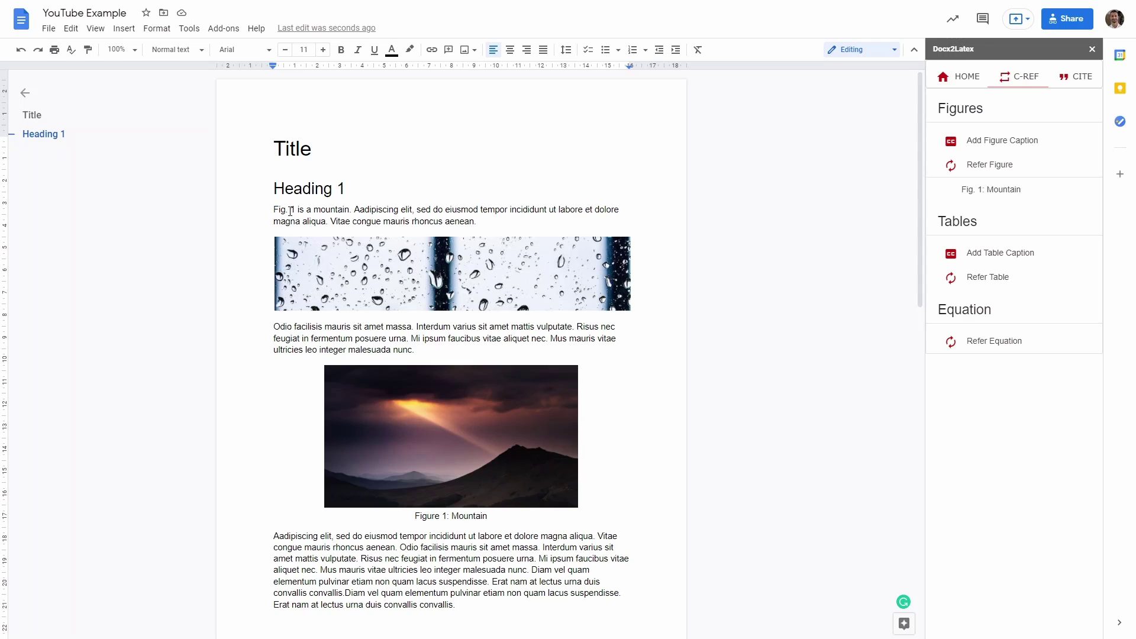
{"action": "left_click", "coordinate": [402, 282]}
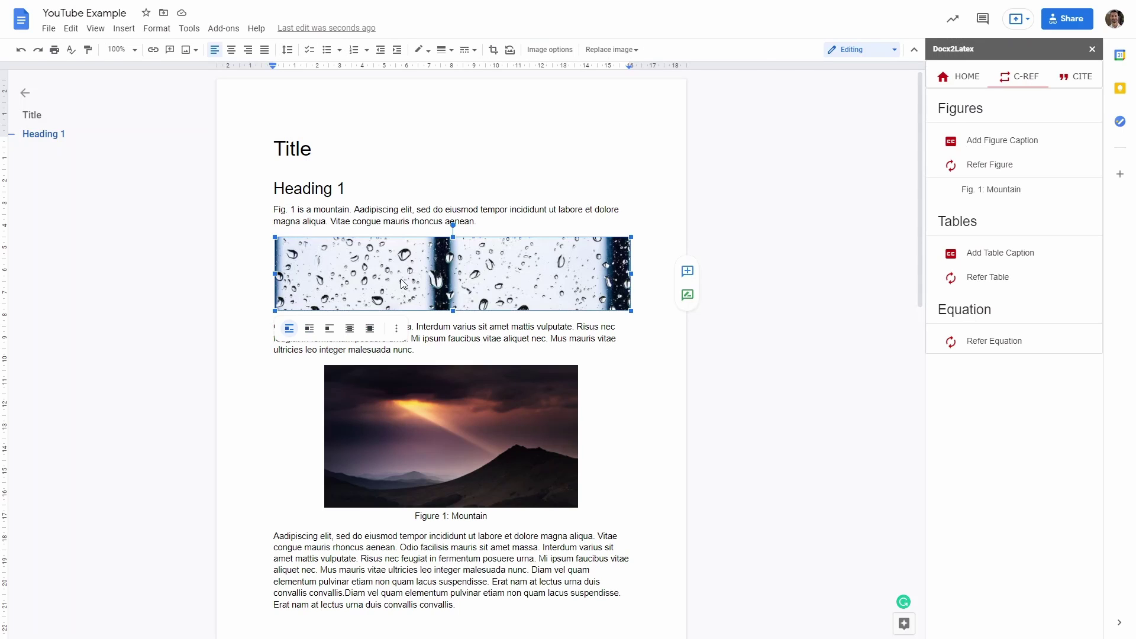
Step: Caption the rain strip 'Figure 1: Rain' and centre it, renumbering the mountain reference to Fig. 2
{"action": "left_click", "coordinate": [985, 142]}
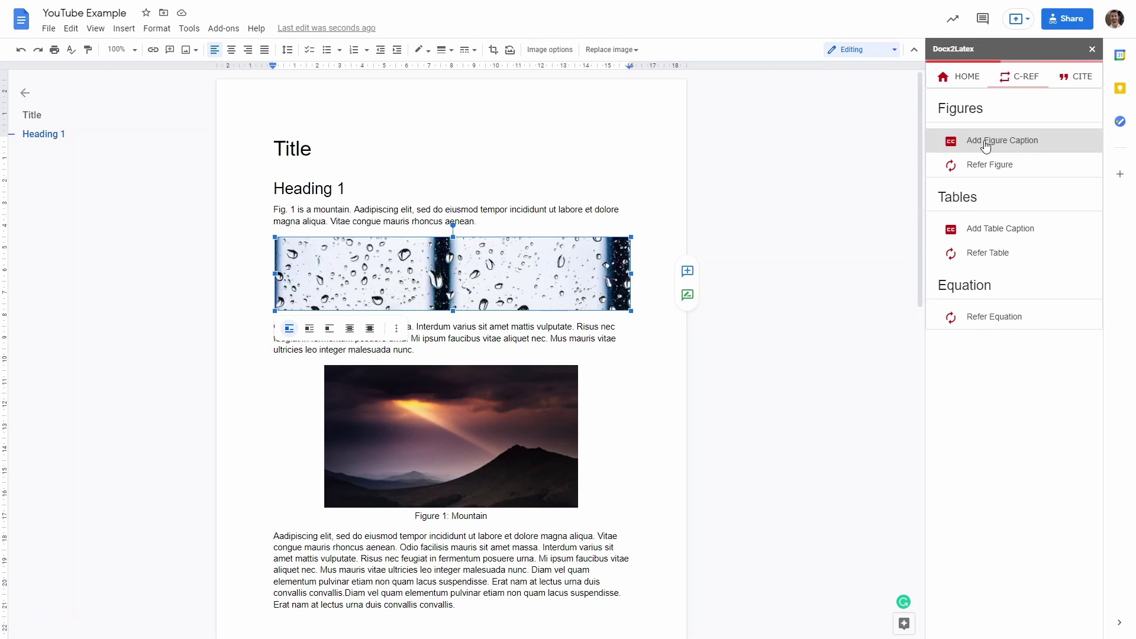
{"action": "type", "text": "Rain"}
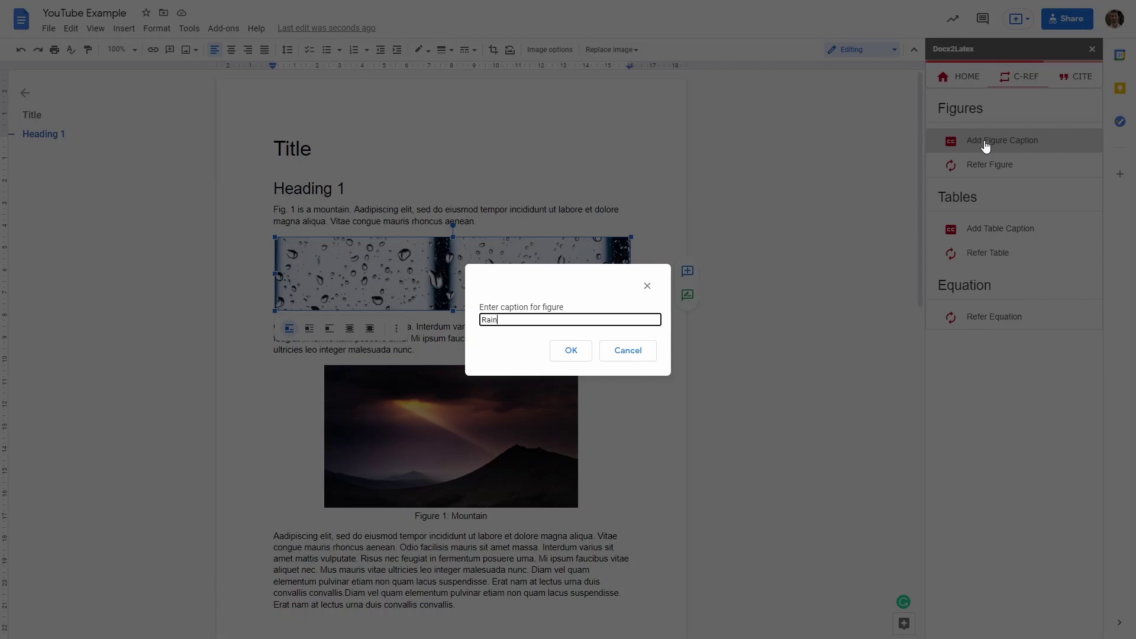
{"action": "left_click", "coordinate": [579, 349]}
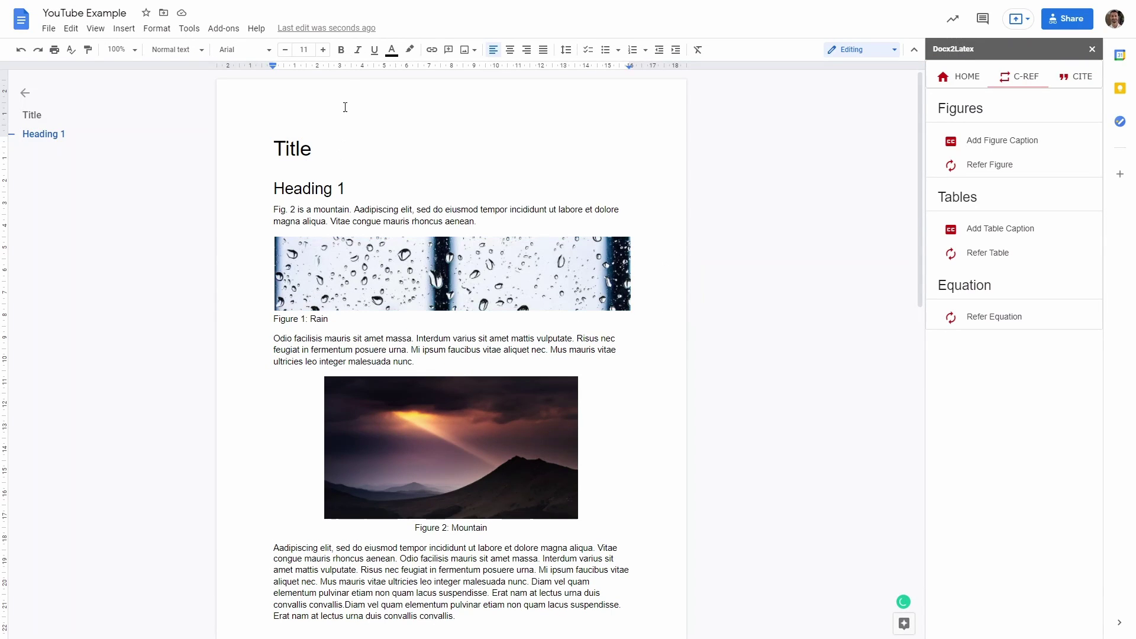
{"action": "left_click", "coordinate": [510, 50]}
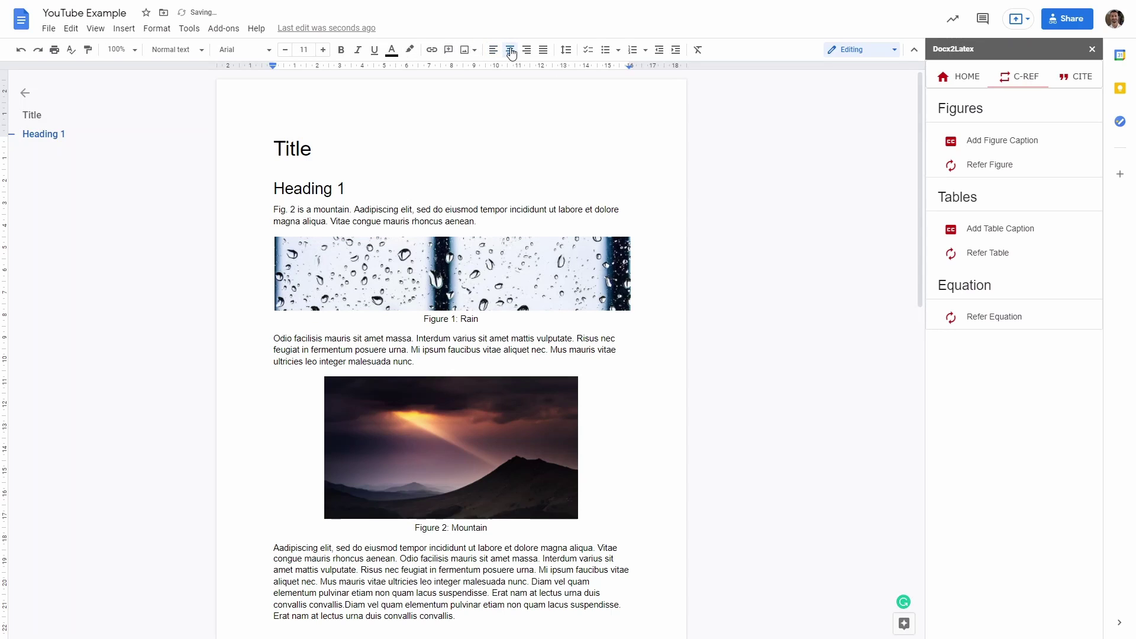
{"action": "left_click_drag", "start_coordinate": [273, 210], "coordinate": [352, 209]}
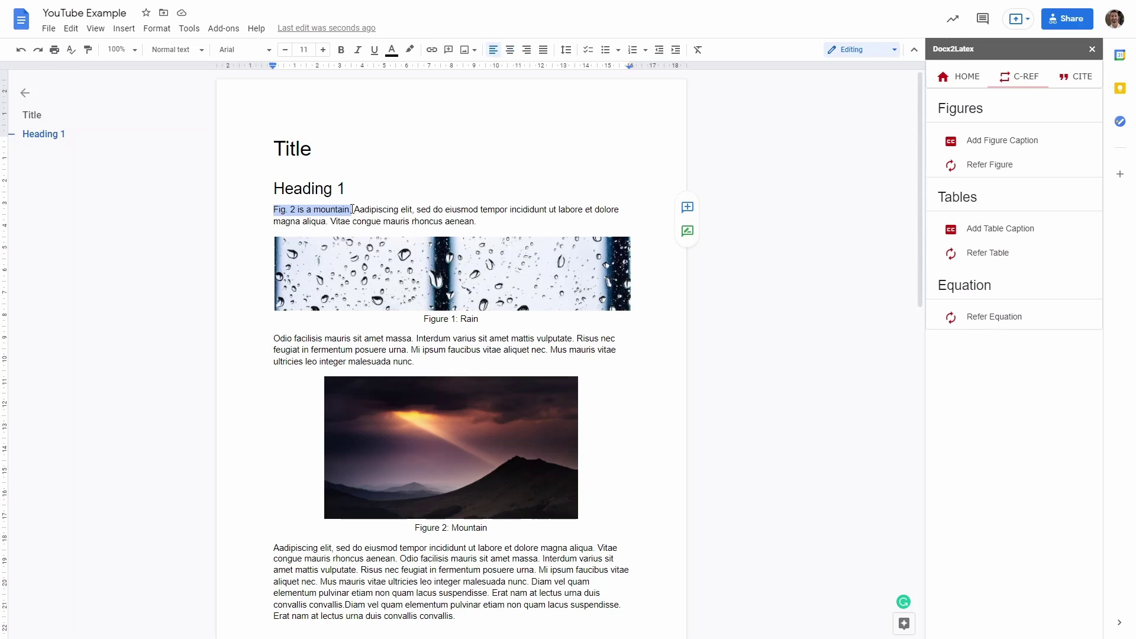